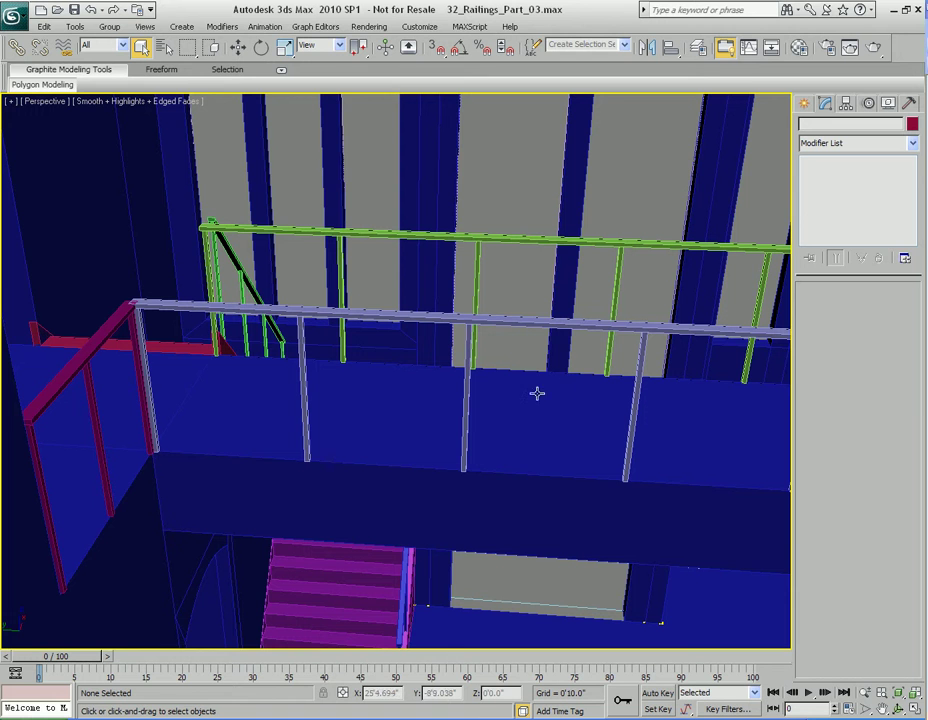
Isolate the light purple railing along the front edge of the upper walkway.
click(514, 320)
key(z)
key(z)
scroll(487, 338, up, 3)
alt+middle_drag(491, 344, 469, 337)
scroll(469, 373, up, 3)
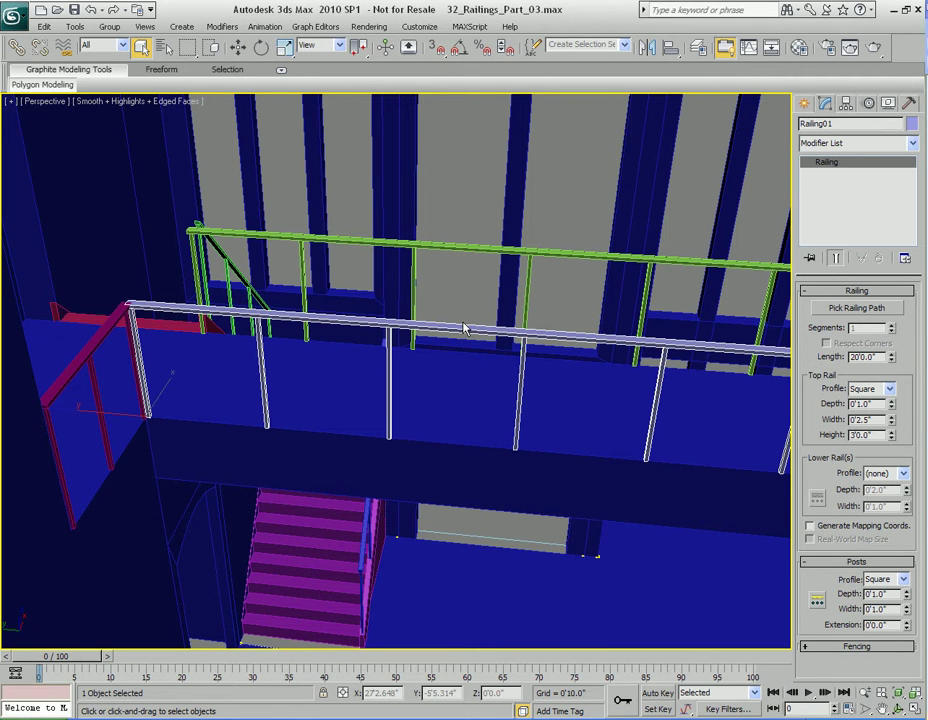
middle_drag(451, 294, 458, 300)
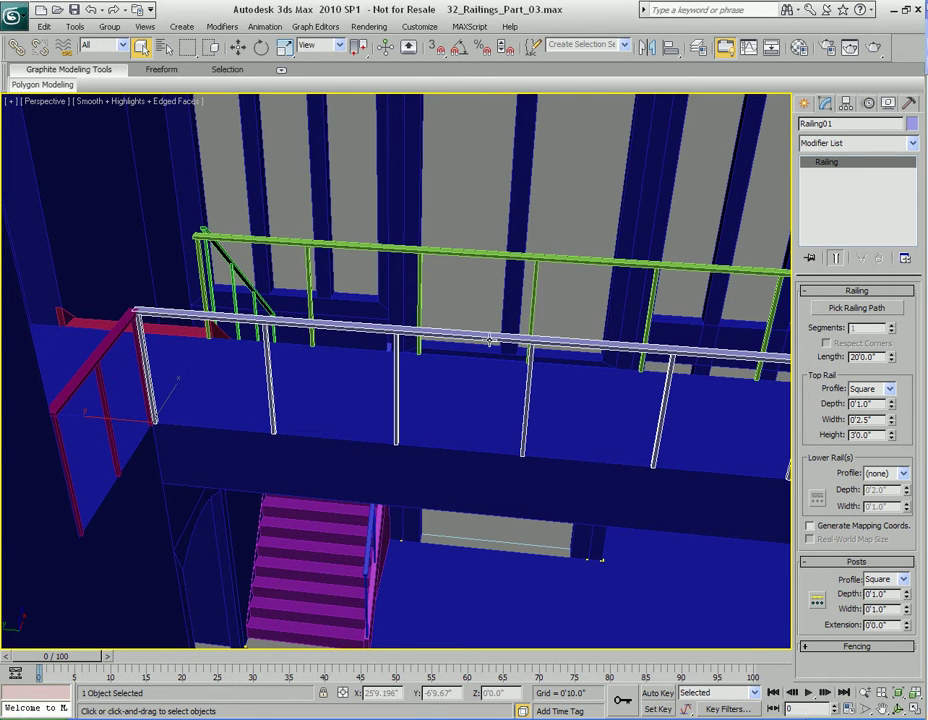
key(alt+q)
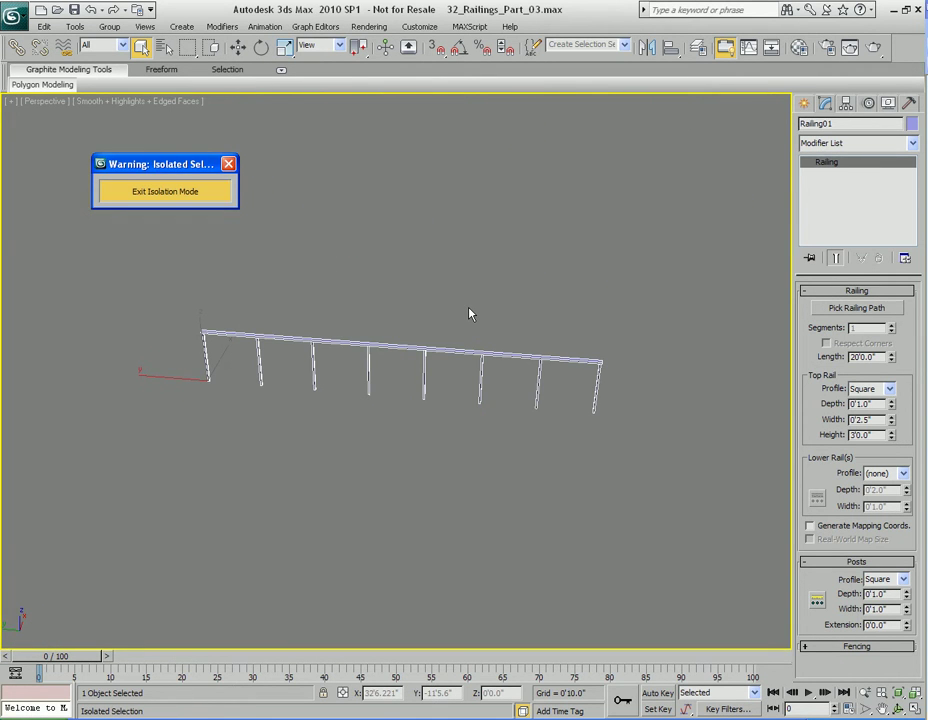
Deselect the isolated railing and show its first bays in a wireframe Left view.
mouse_move(423, 491)
alt+middle_down()
mouse_move(410, 474)
mouse_move(423, 462)
mouse_move(442, 467)
mouse_move(350, 447)
mouse_move(418, 454)
mouse_move(420, 466)
alt+middle_up()
scroll(440, 472, up, 5)
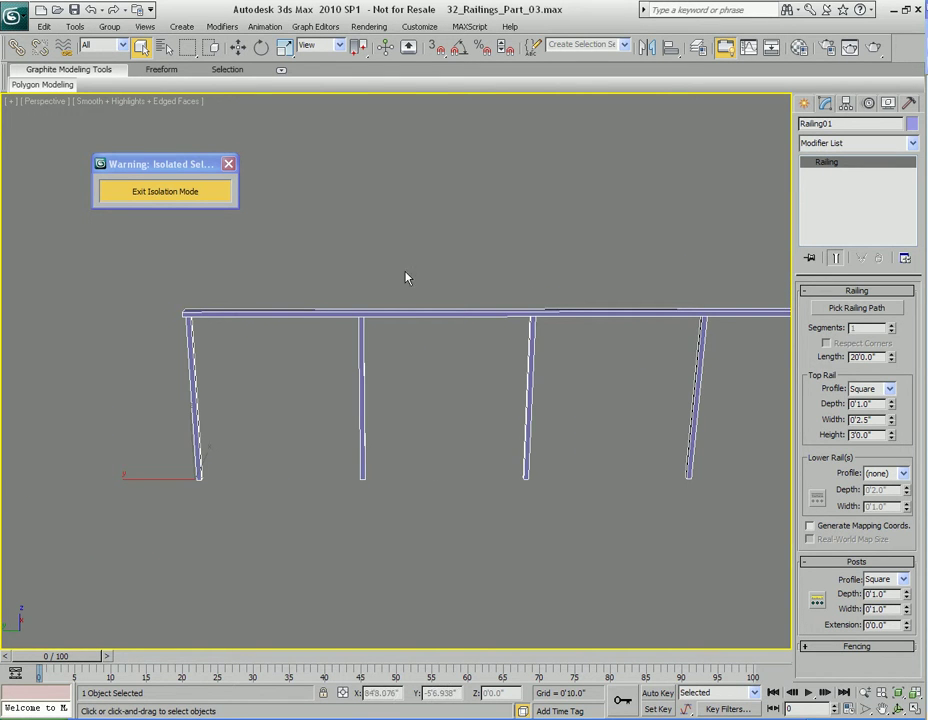
click(418, 400)
mouse_move(418, 400)
alt+middle_down()
mouse_move(439, 408)
mouse_move(420, 400)
alt+middle_up()
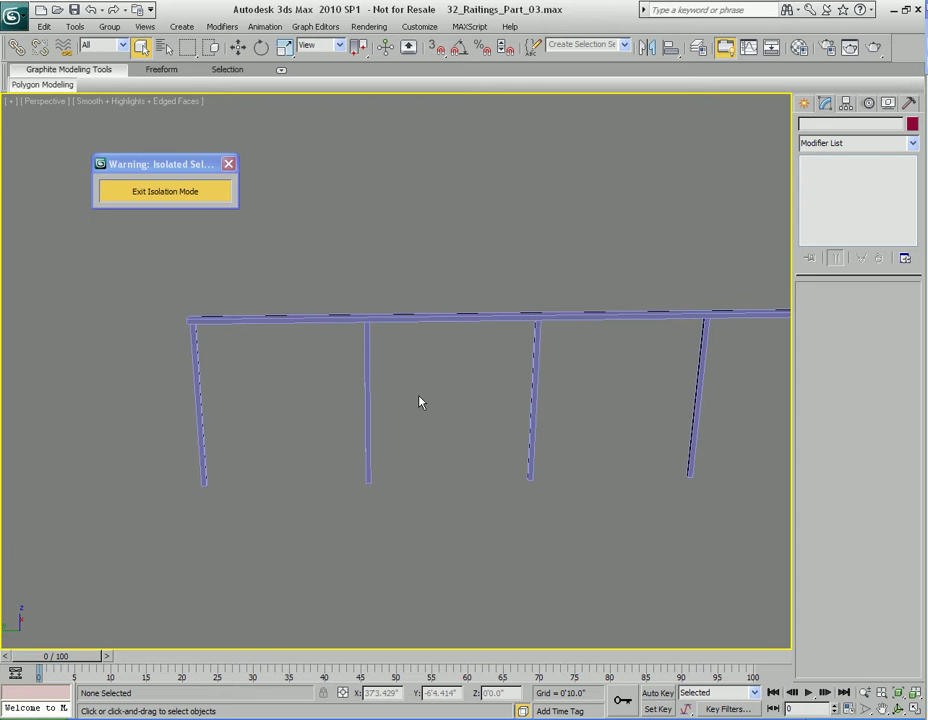
key(l)
middle_drag(190, 397, 431, 410)
scroll(330, 405, up, 2)
key(F3)
scroll(431, 410, up, 2)
middle_drag(522, 356, 375, 364)
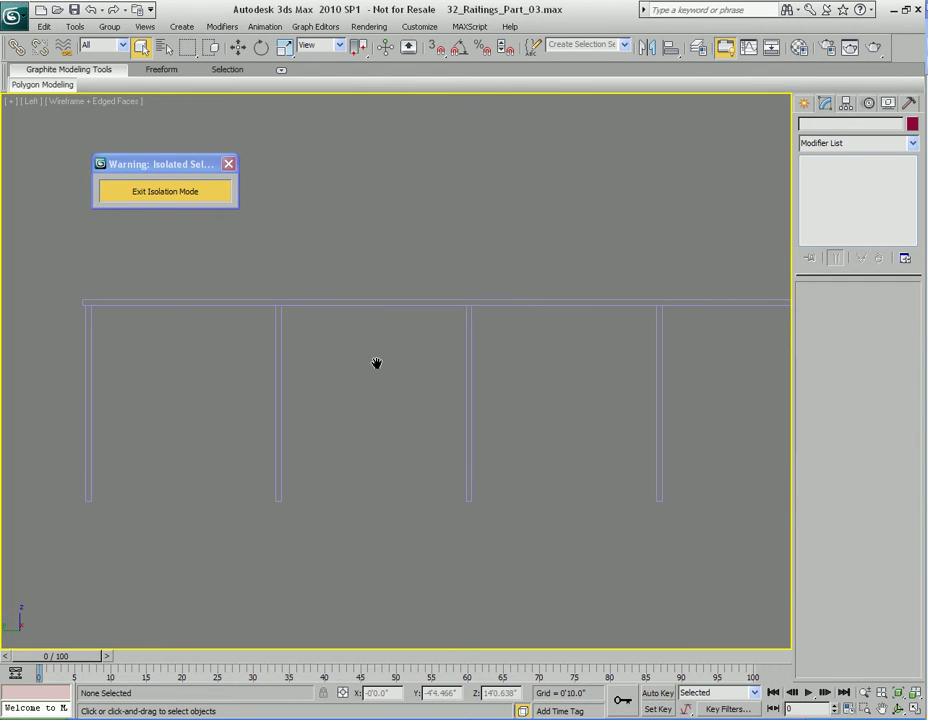
Look through the geometry creation categories, pick Standard Primitives, and switch object creation to the Splines shapes.
click(805, 105)
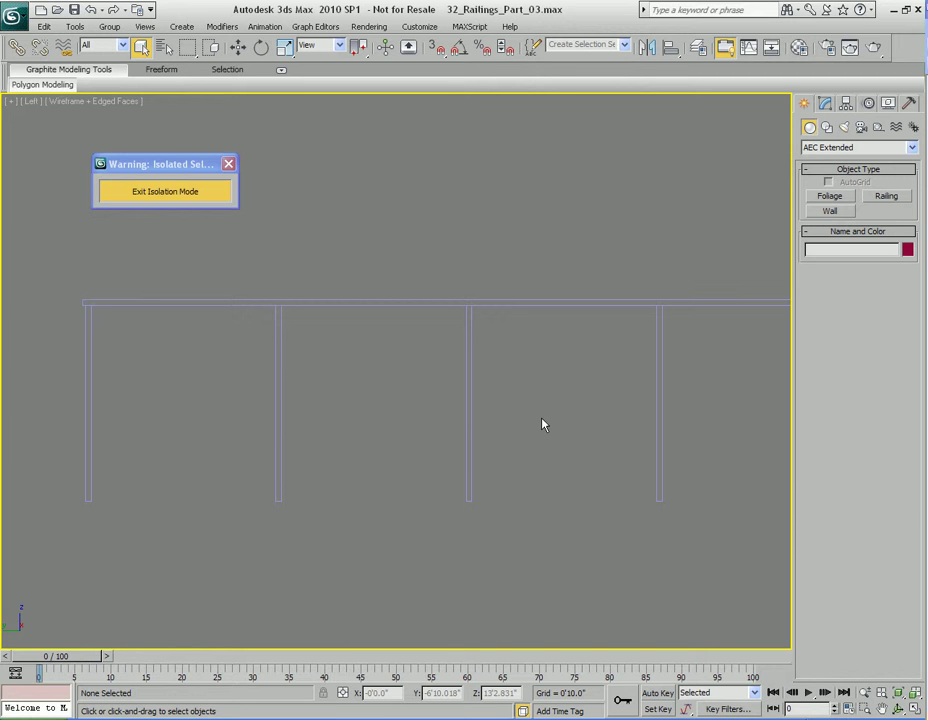
middle_drag(373, 440, 505, 431)
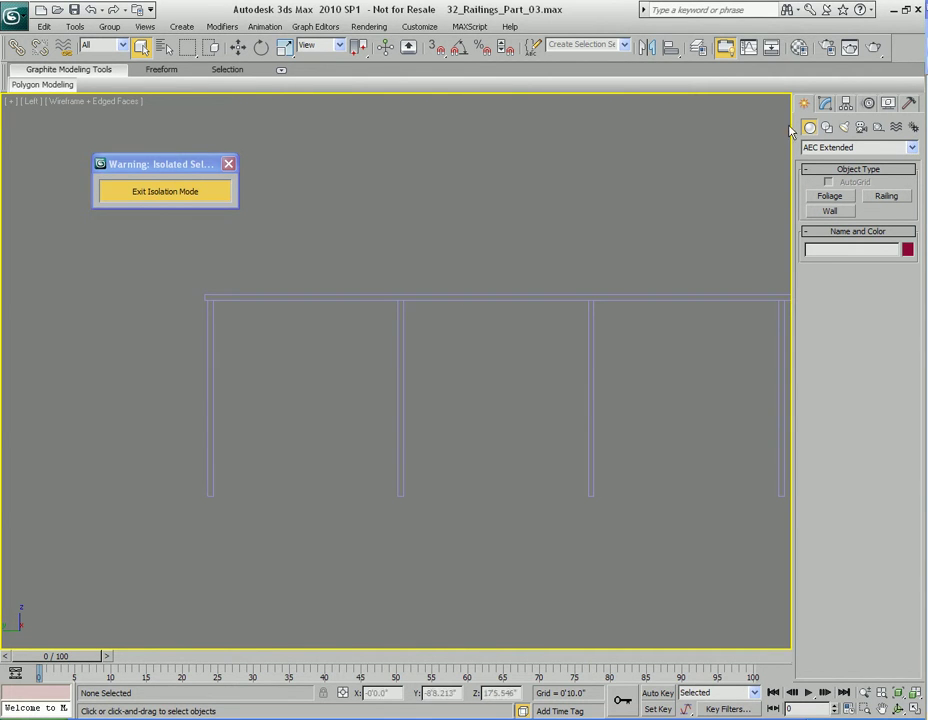
click(834, 151)
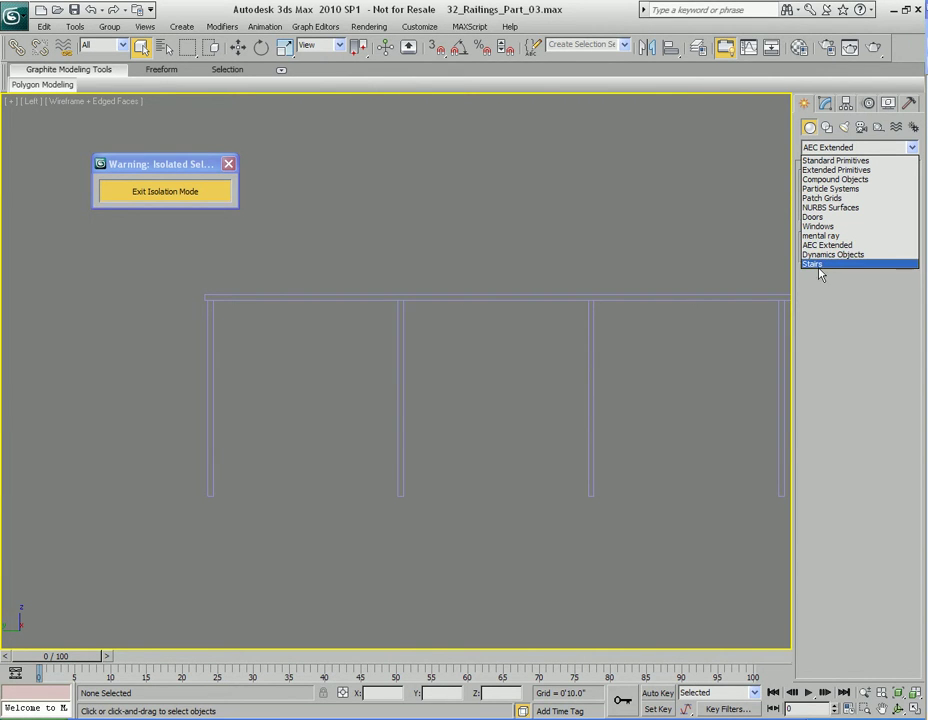
click(835, 160)
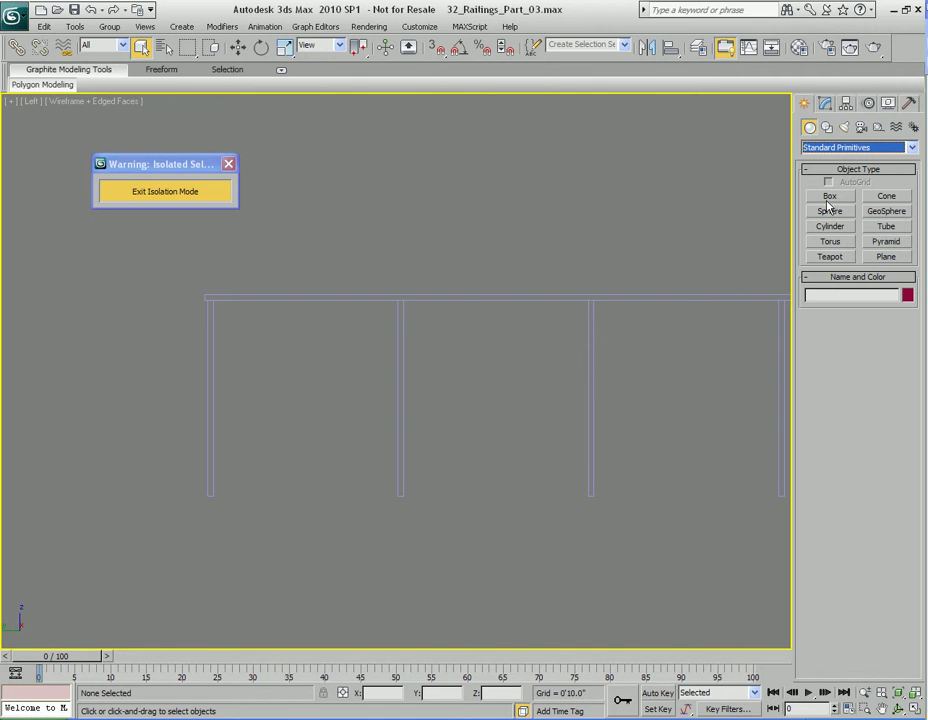
click(810, 128)
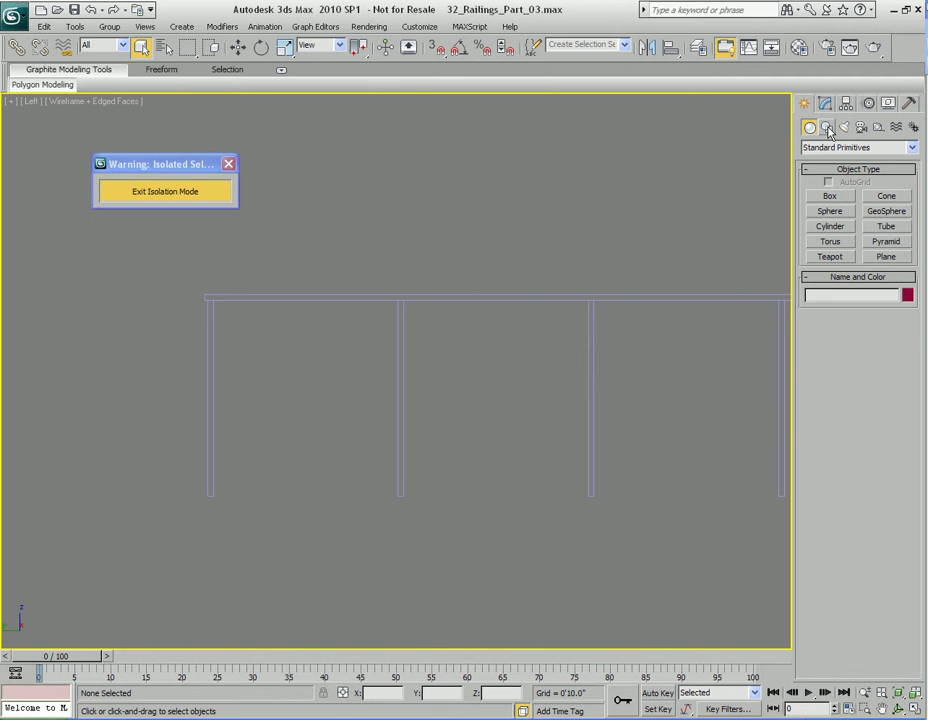
click(828, 130)
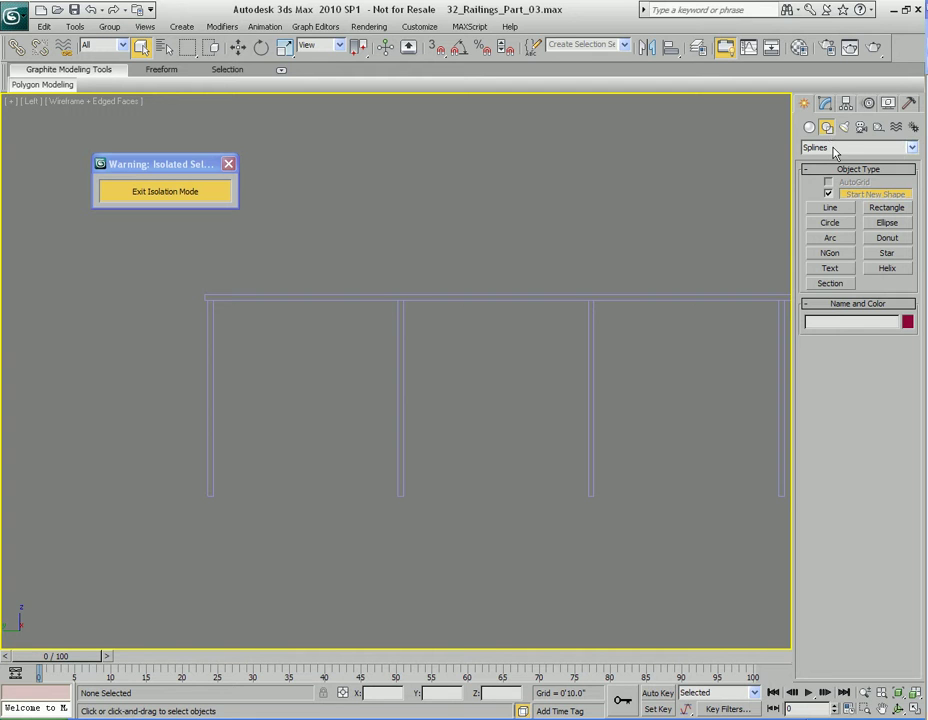
click(836, 148)
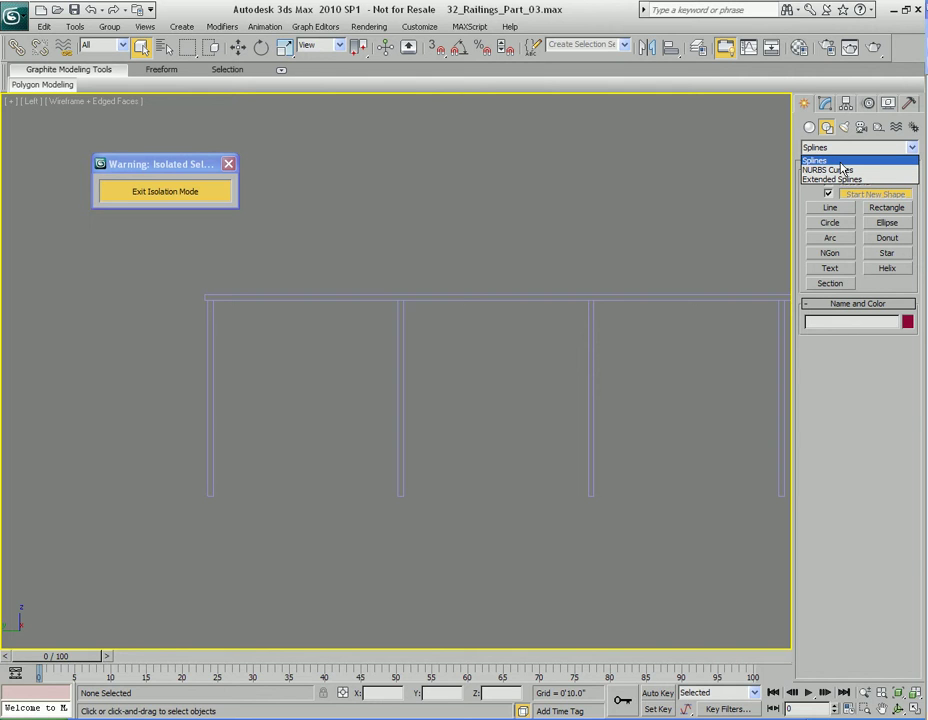
click(823, 163)
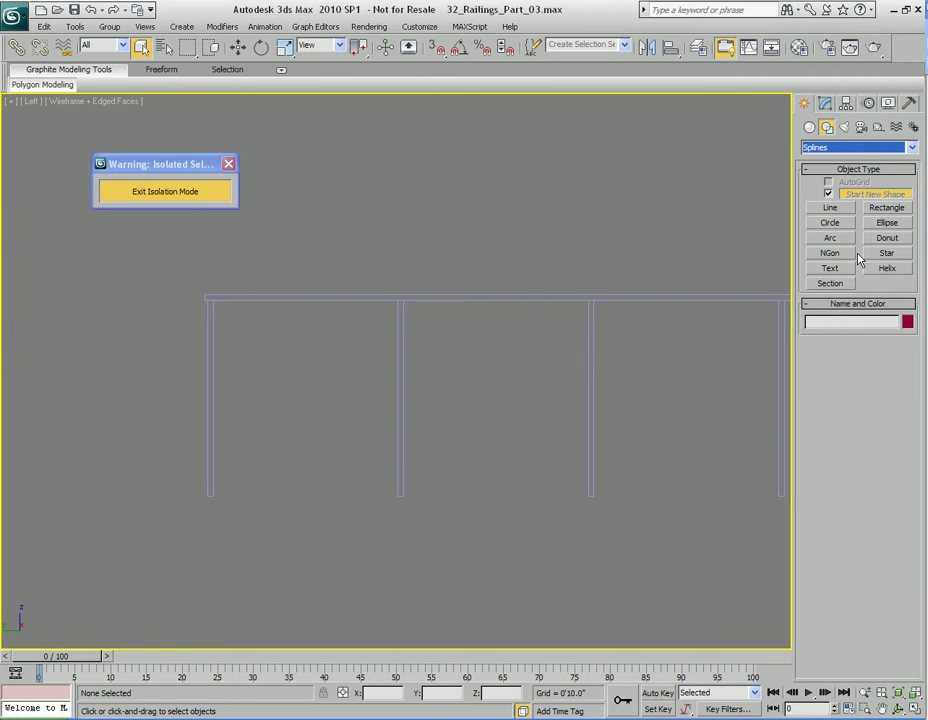
Draw a four-point sample line with curved and corner vertices above the railing, and delete it.
click(831, 208)
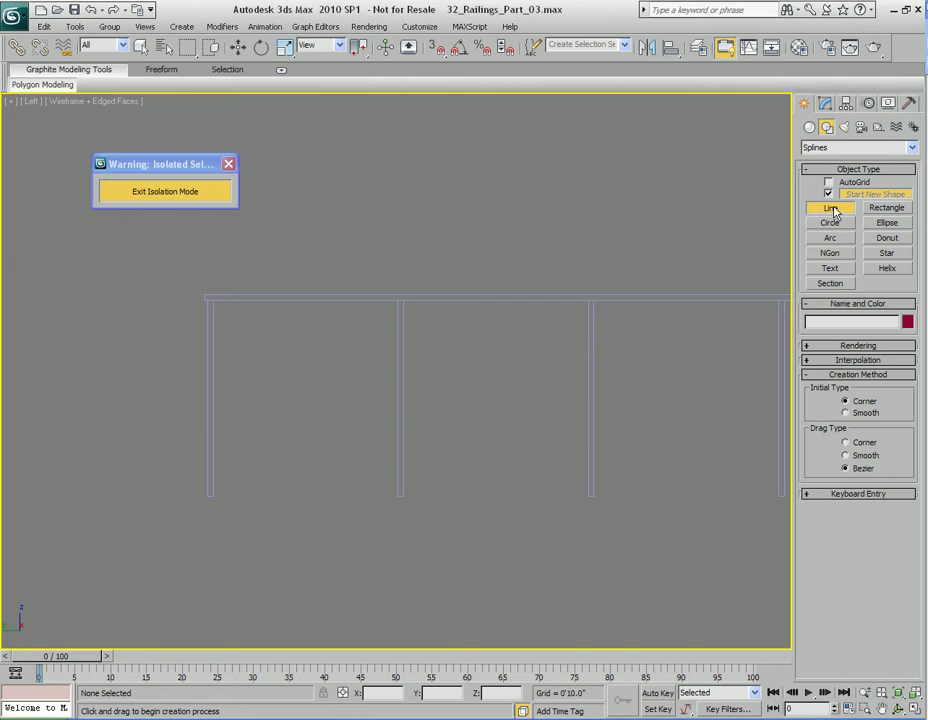
click(352, 222)
click(661, 234)
click(436, 263)
drag(378, 148, 440, 132)
right_click(455, 135)
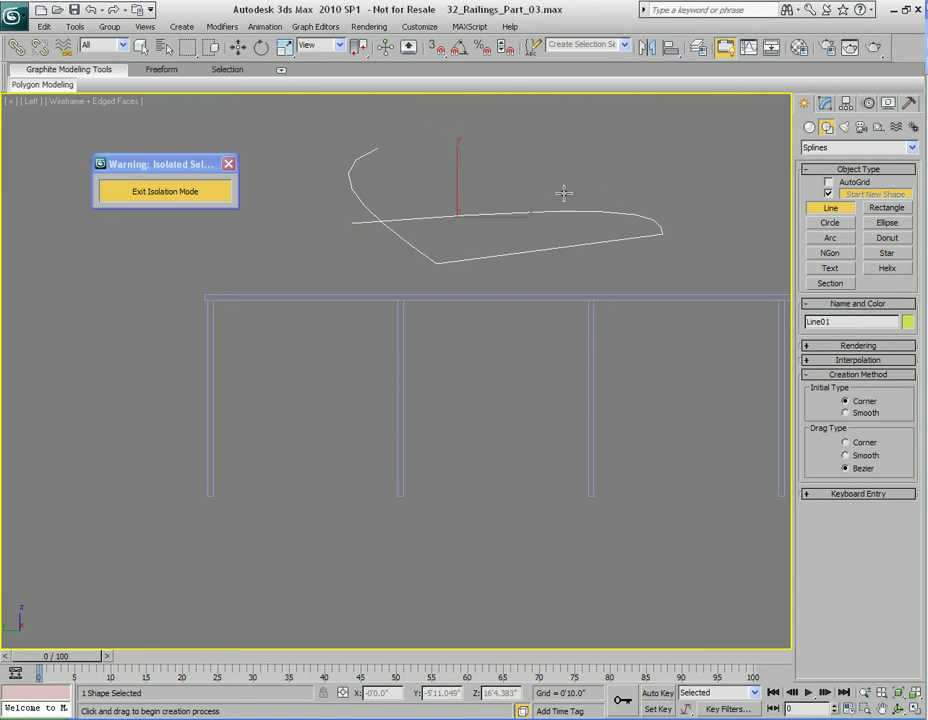
right_click(614, 202)
key(Delete)
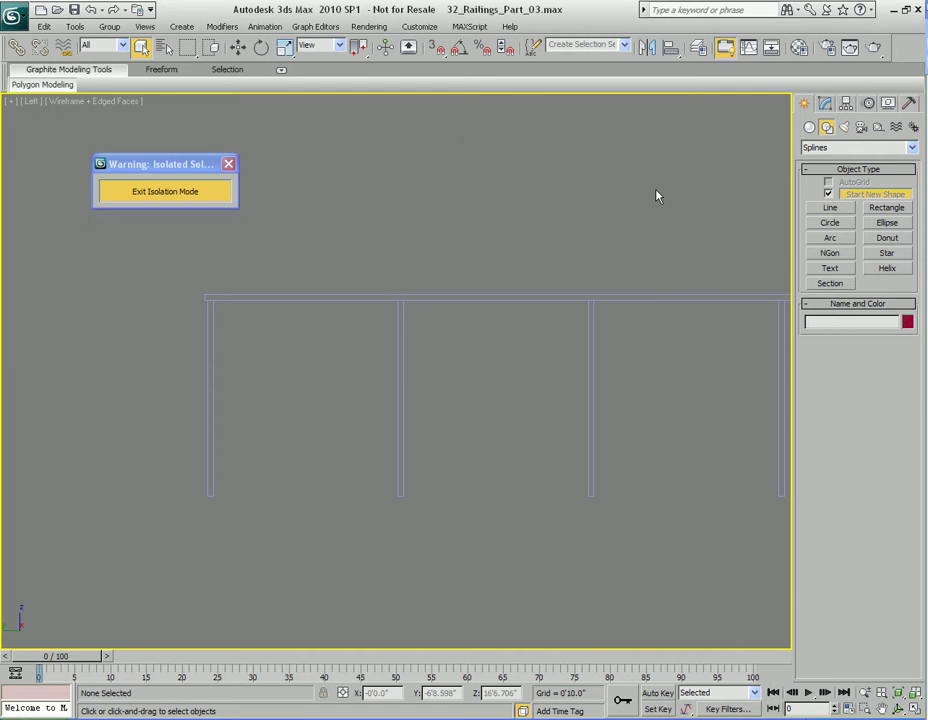
Draw a sample circle and a sample arc above the railing, deleting each one.
click(831, 224)
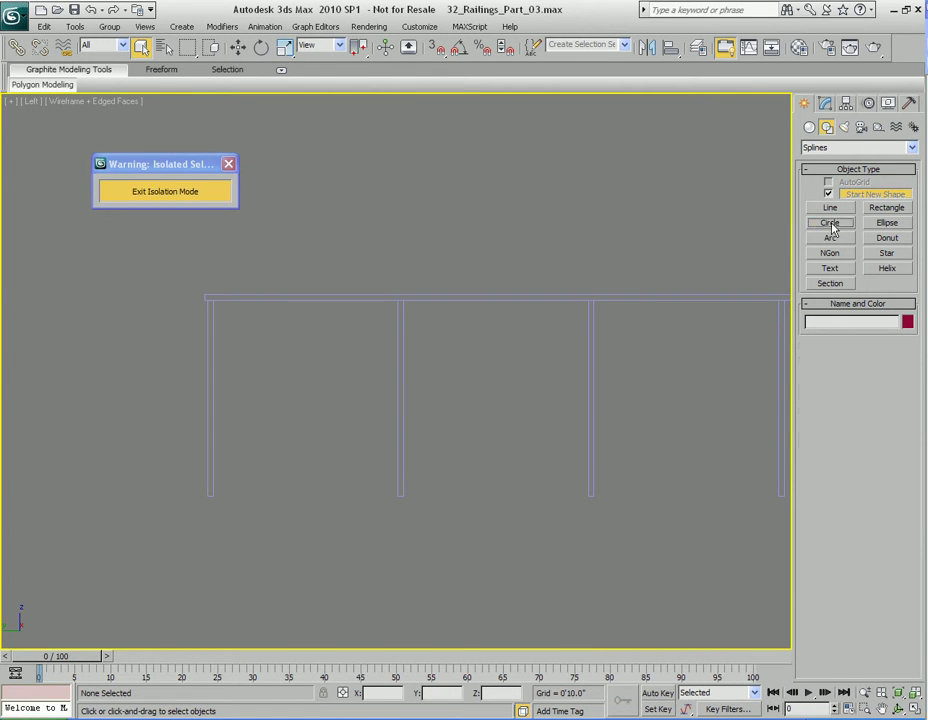
drag(462, 191, 509, 234)
key(Delete)
click(830, 238)
drag(460, 207, 545, 261)
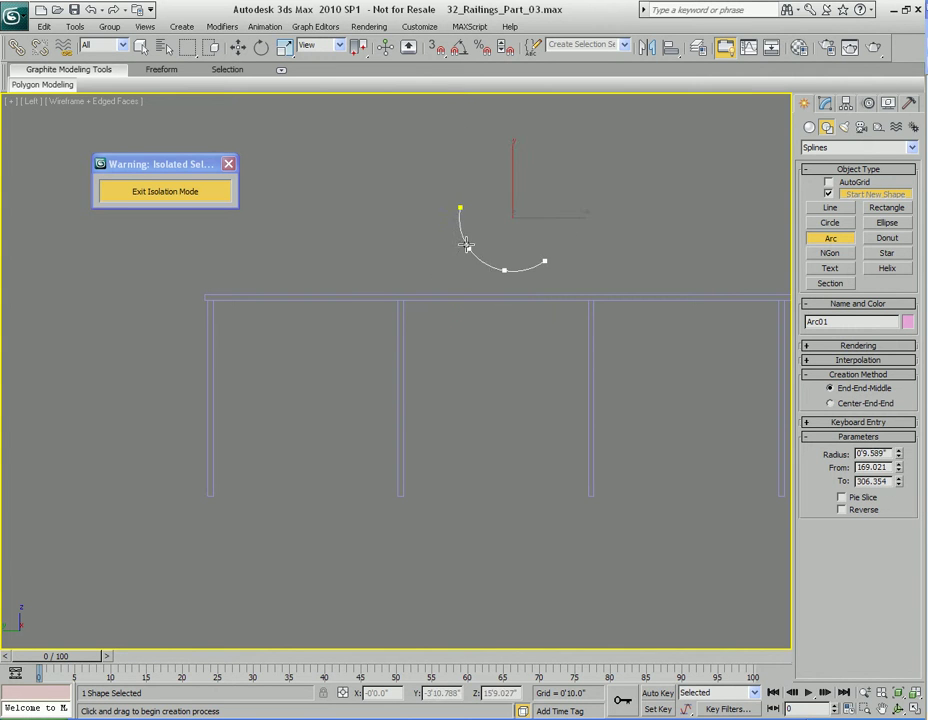
right_click(365, 373)
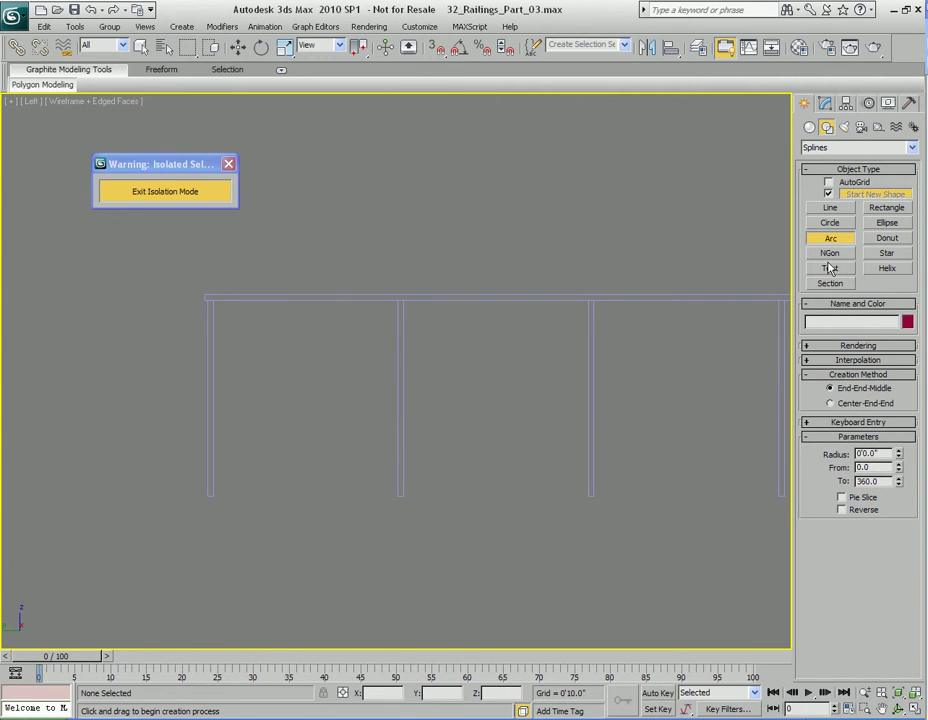
Draw a six-point star above the railing with radii of about 0'11" and 1'8.7", and undo it.
click(887, 253)
drag(468, 186, 522, 215)
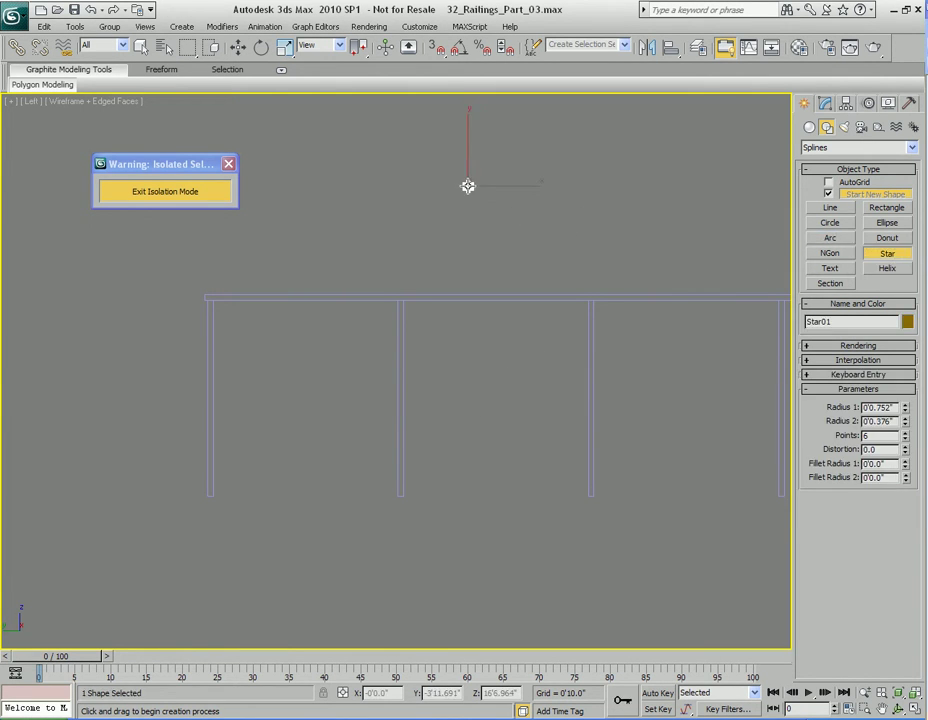
click(563, 255)
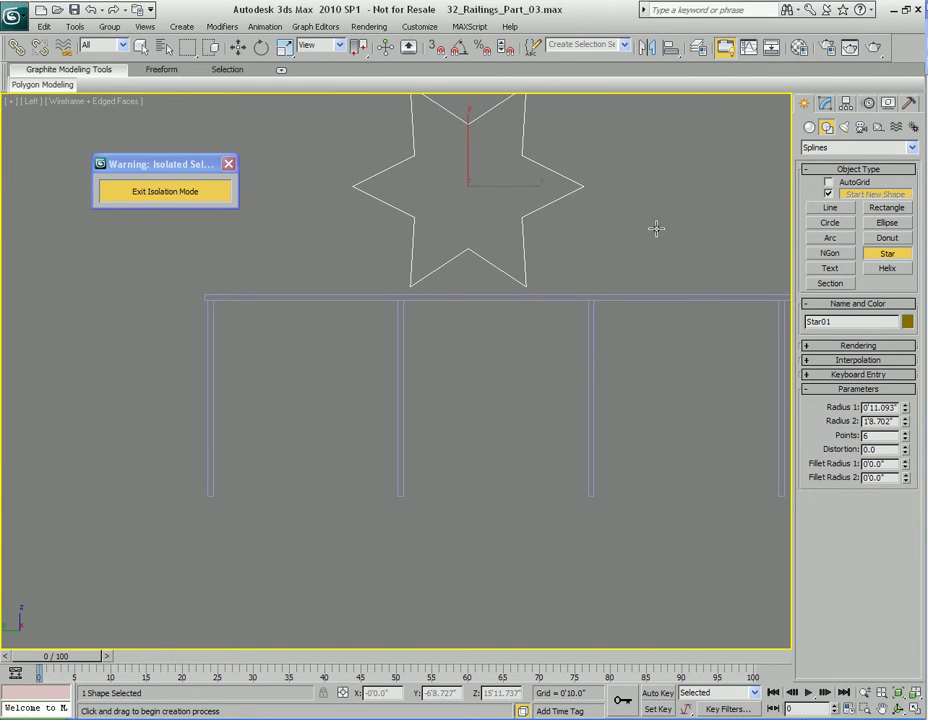
key(ctrl+z)
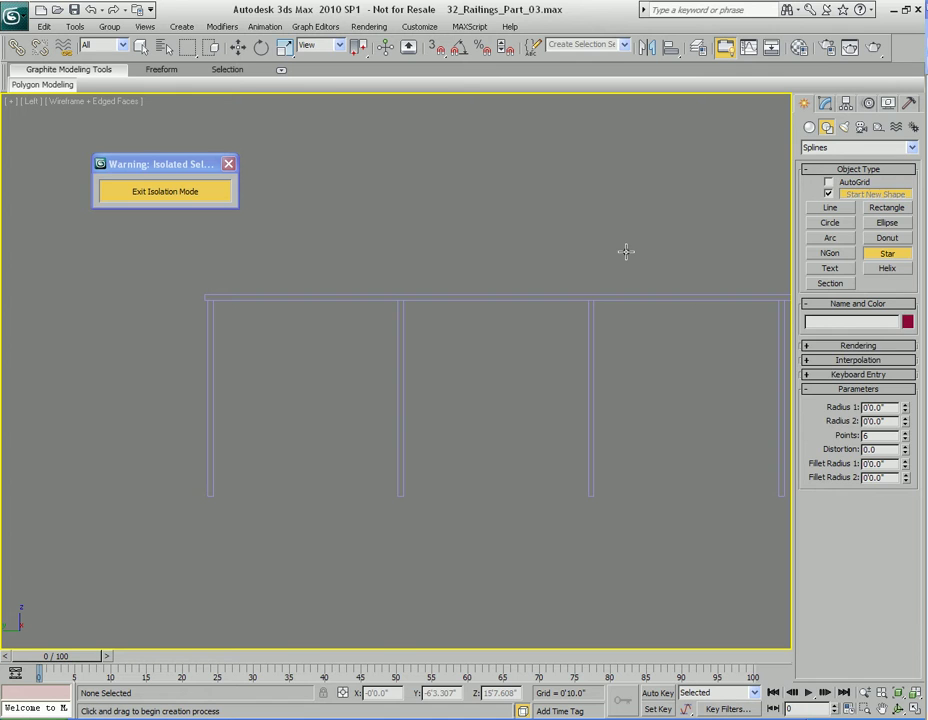
Draw a rounded, open NURBS CV curve with seven control vertices above the railing, and delete it.
click(855, 147)
click(840, 170)
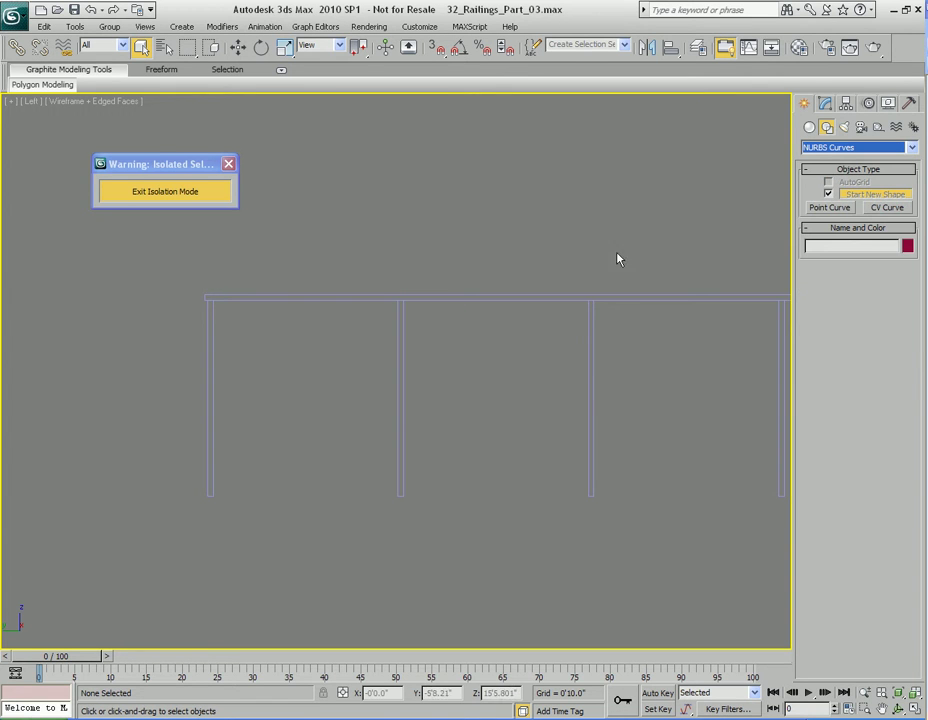
click(893, 210)
click(376, 270)
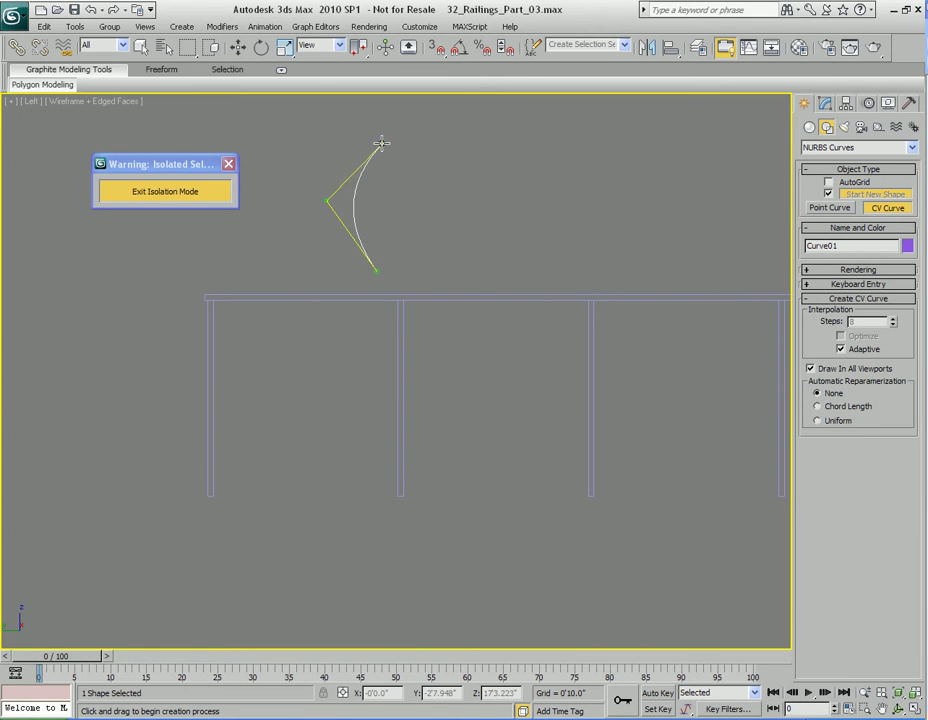
click(387, 130)
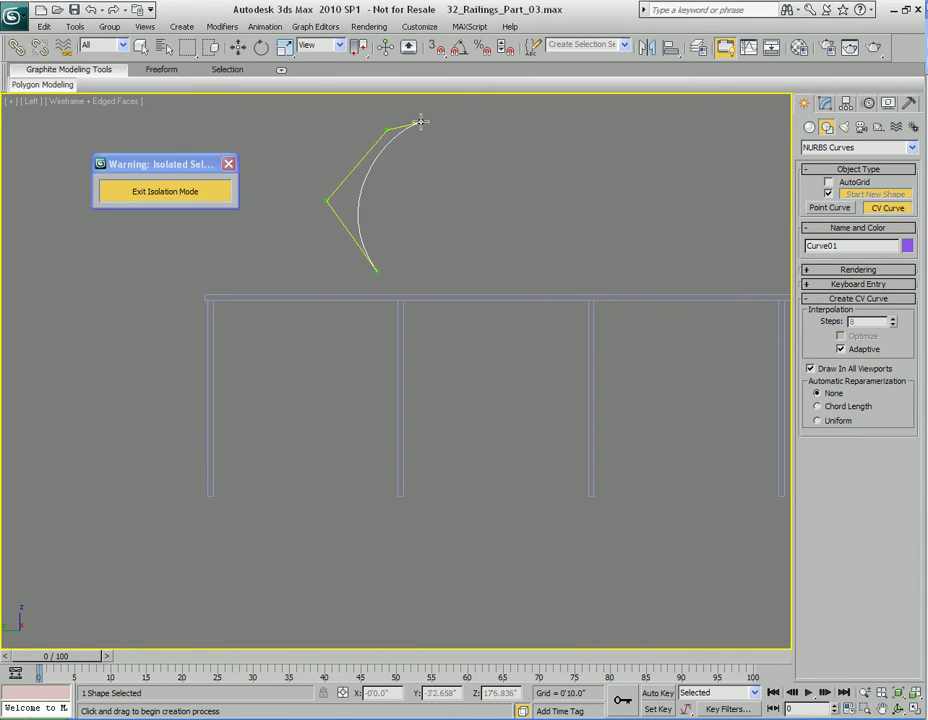
click(562, 125)
click(625, 191)
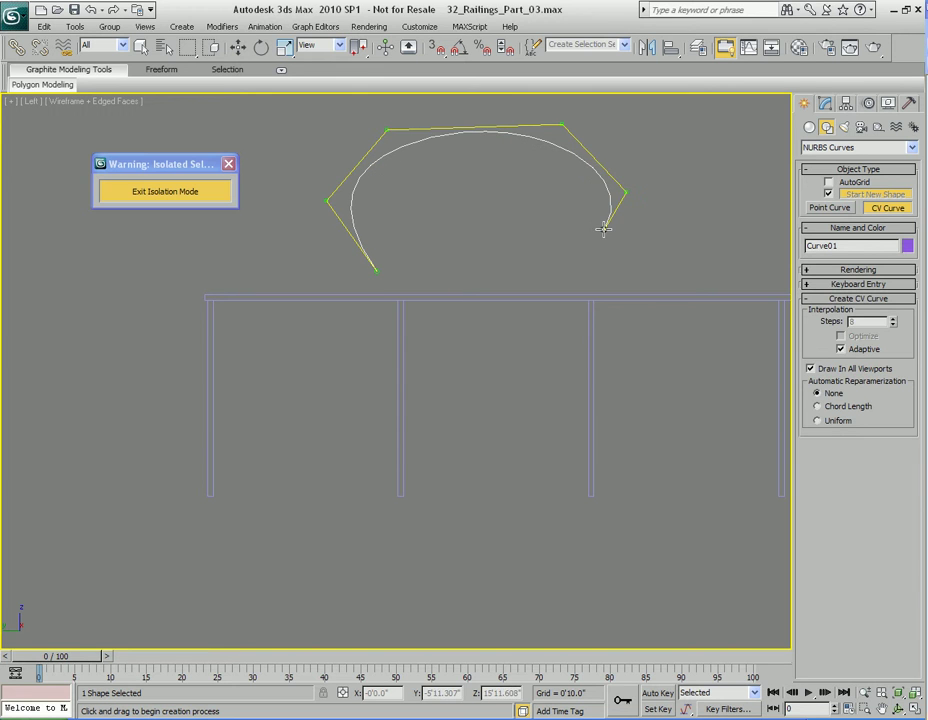
click(567, 274)
click(432, 270)
right_click(432, 270)
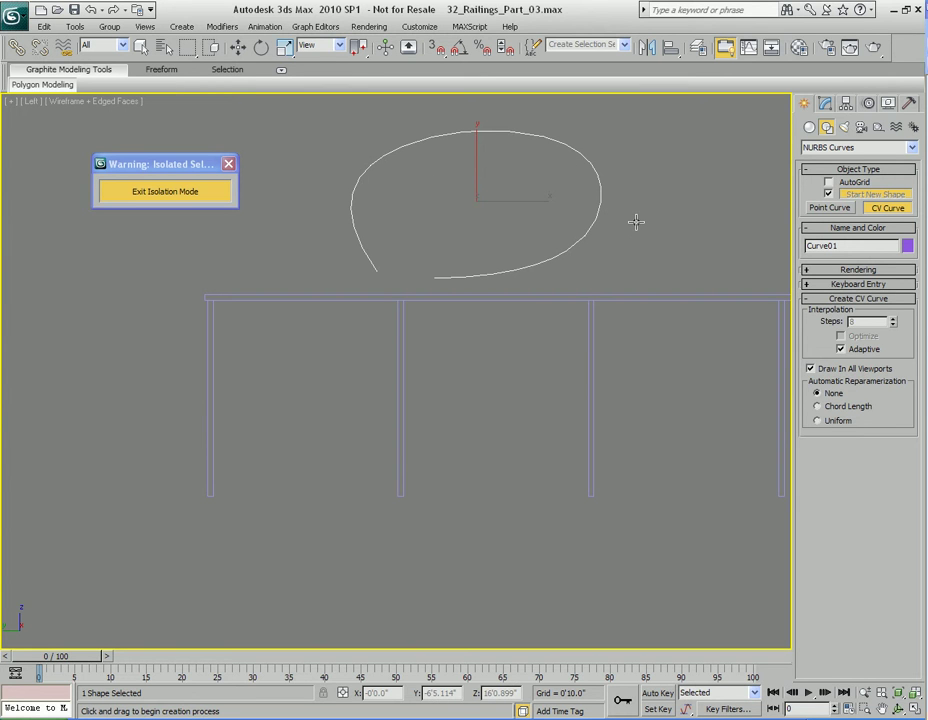
key(Delete)
Draw an Extended Splines Tee about 1'10.6" long, 3'3.2" wide and 0'2.8" thick above the railing, and delete it.
click(858, 147)
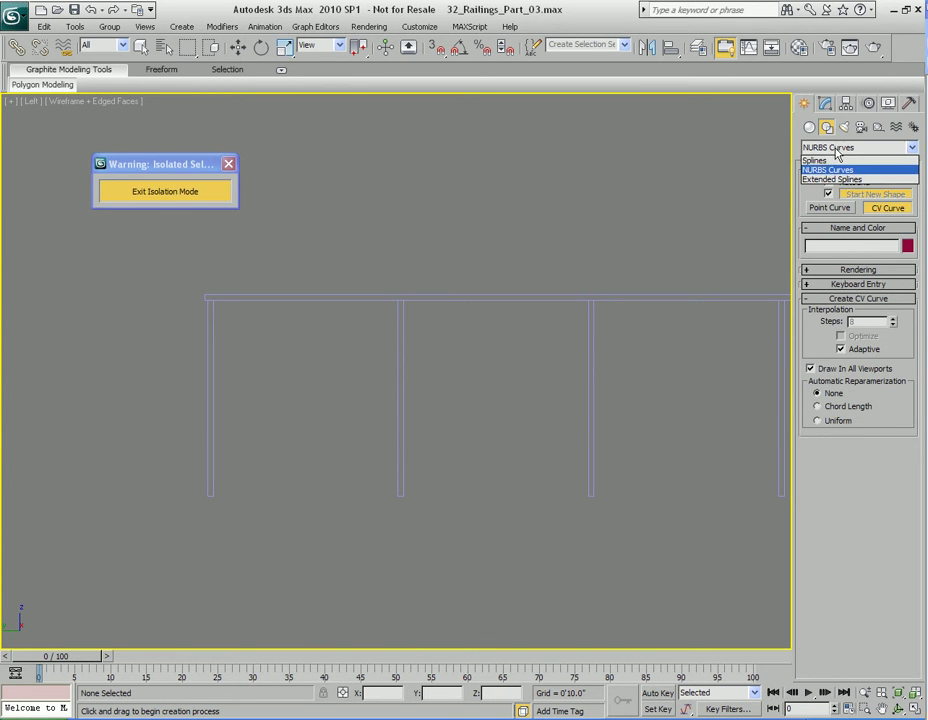
click(832, 180)
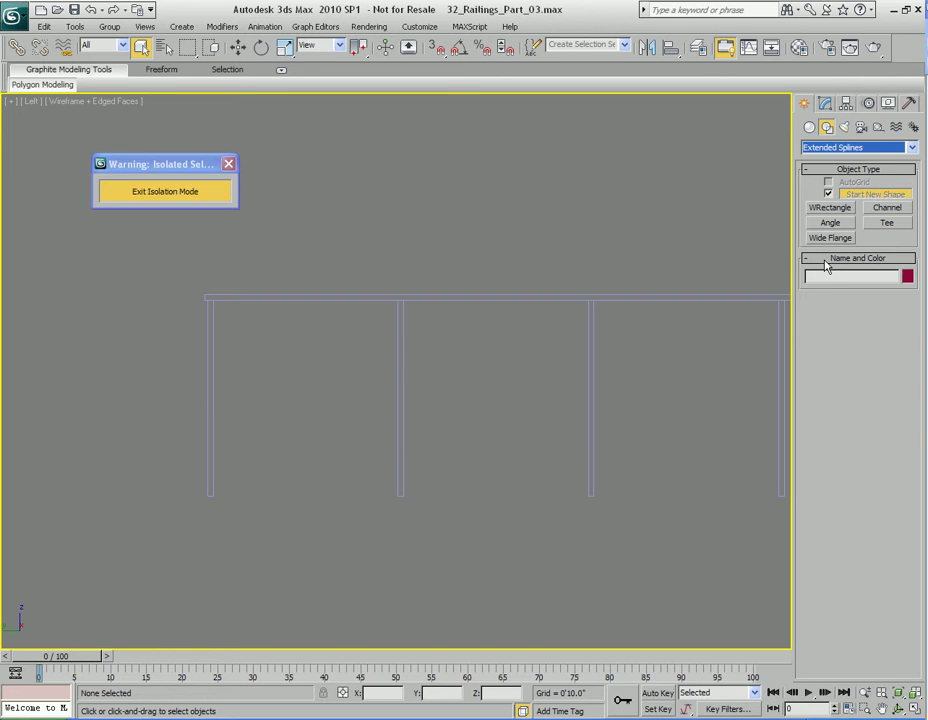
click(880, 224)
drag(370, 160, 588, 272)
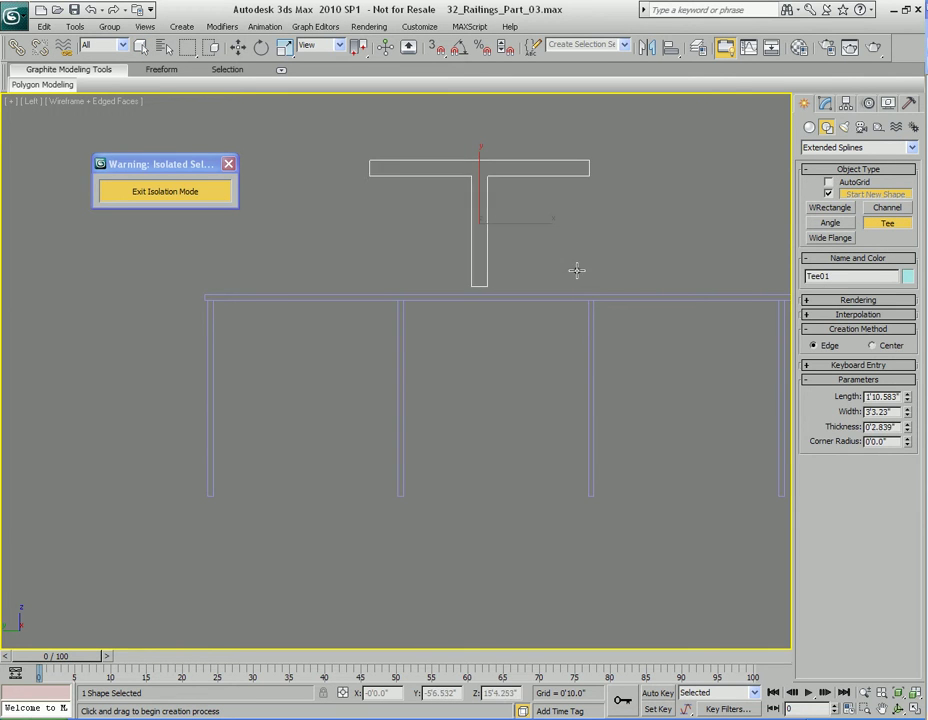
right_click(654, 263)
Draw a sample Angle extended spline above the railing, and delete it.
click(830, 223)
drag(371, 172, 525, 237)
click(513, 223)
right_click(636, 226)
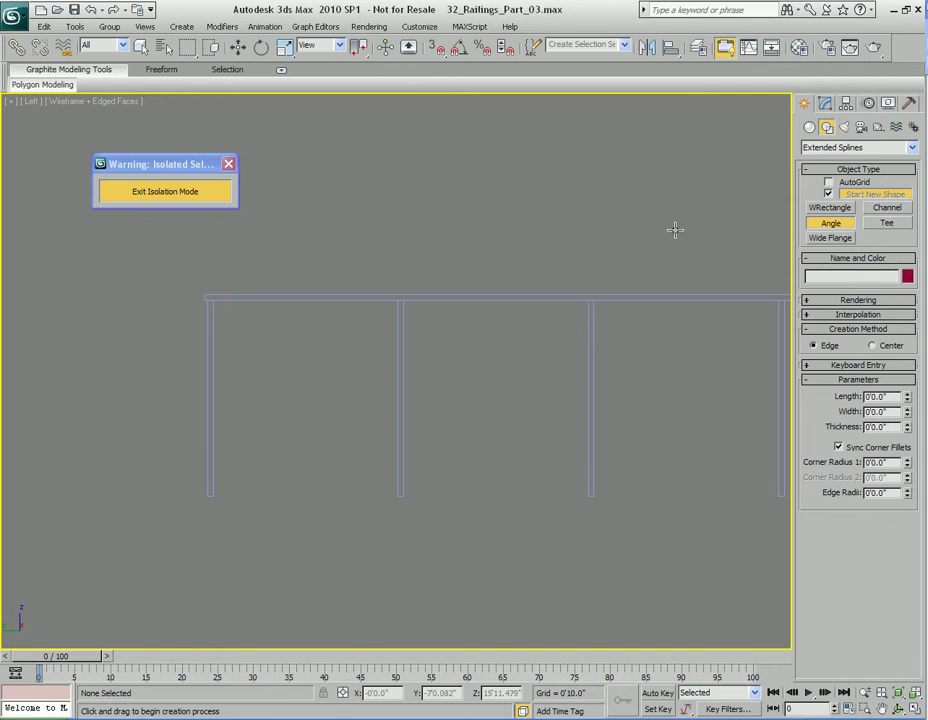
Draw a Wide Flange shape about 1'7" long, 3'9" wide and 0'2.7" thick above the railing, and delete it.
click(830, 238)
drag(420, 157, 673, 263)
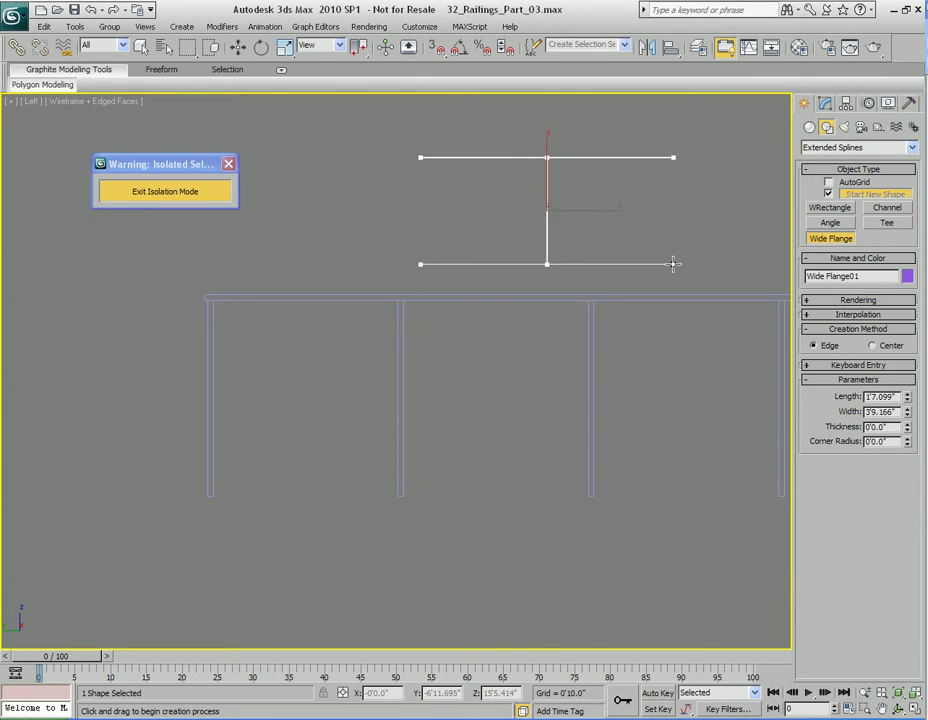
click(682, 244)
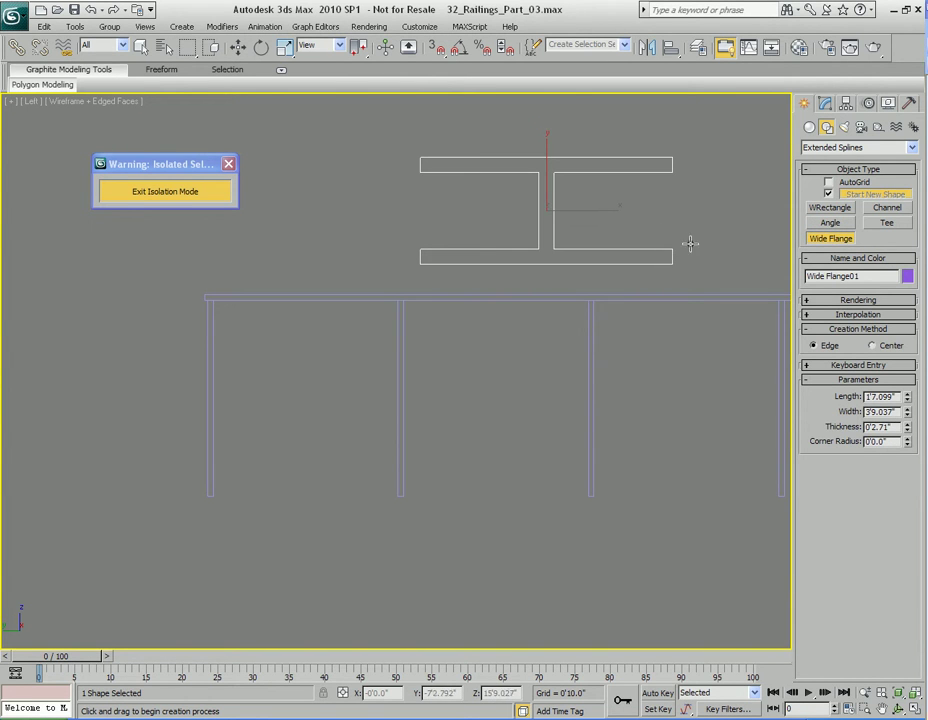
right_click(743, 209)
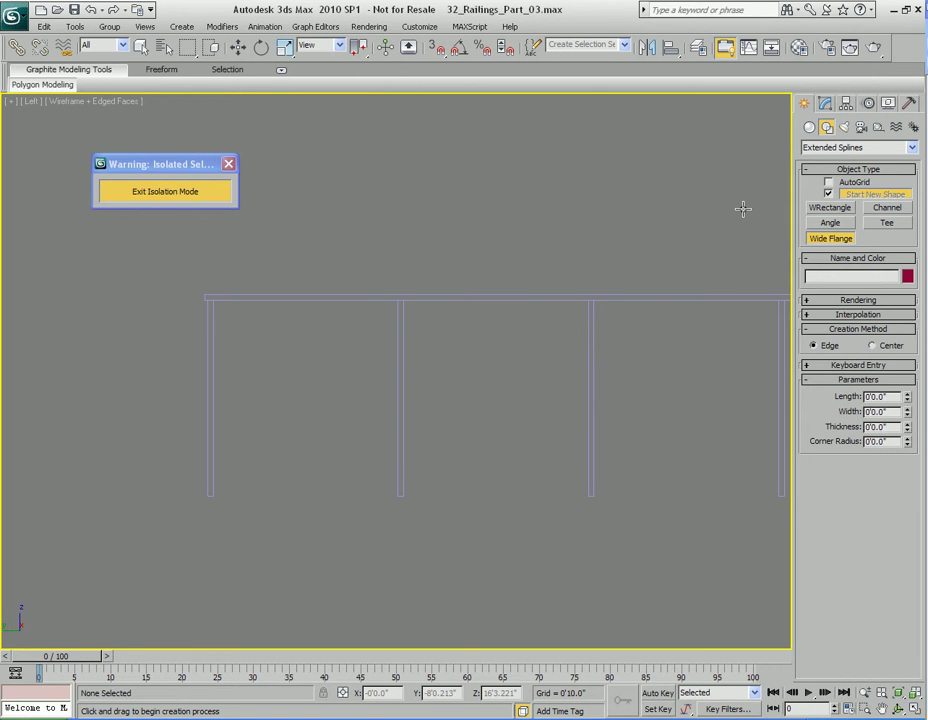
Draw a Helix spline over the railing with Radius 1 about 1'9.4", Radius 2 about 0'5.4" and height about 1'9.7".
click(841, 148)
click(815, 161)
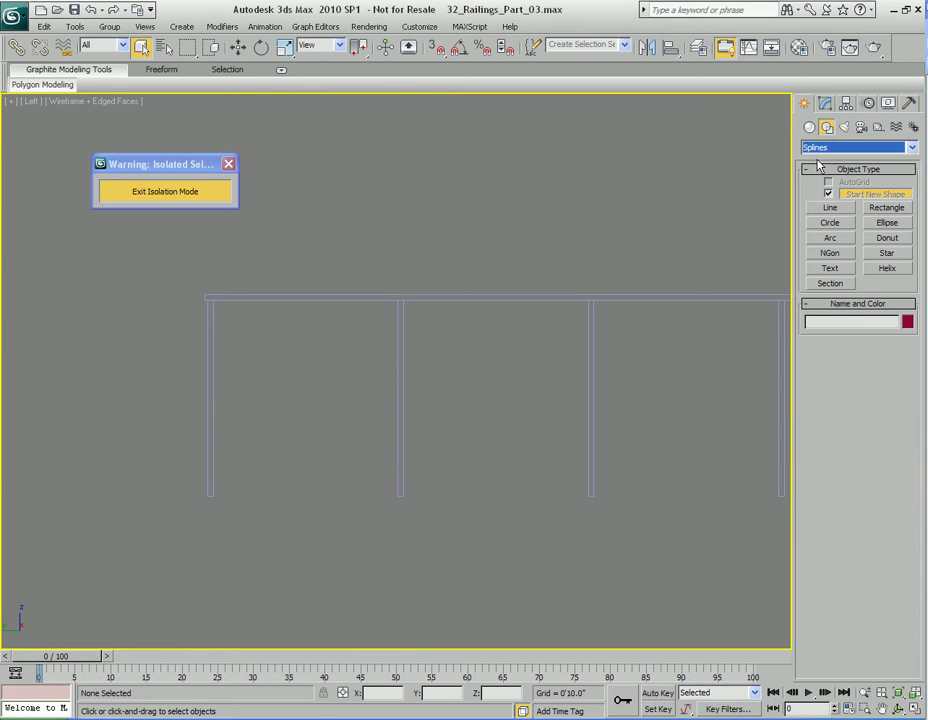
click(887, 268)
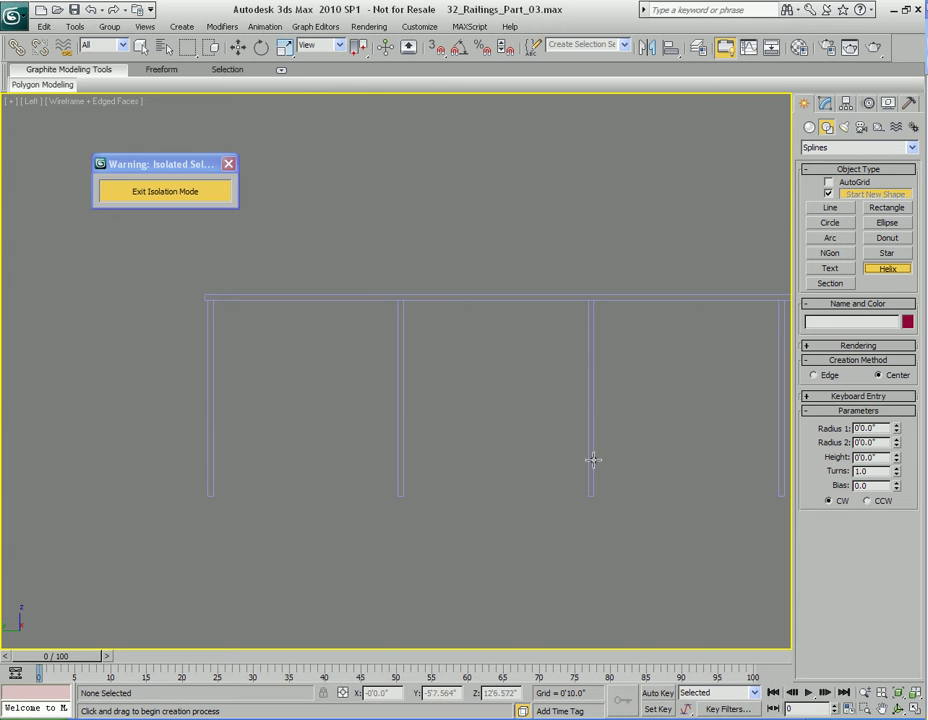
drag(456, 364, 545, 445)
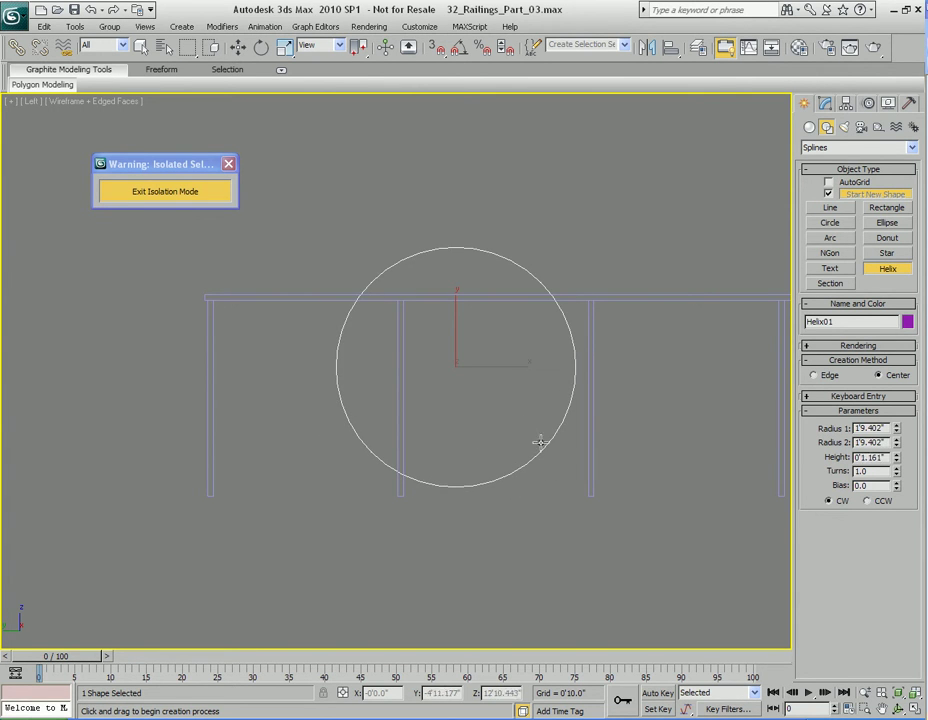
click(489, 394)
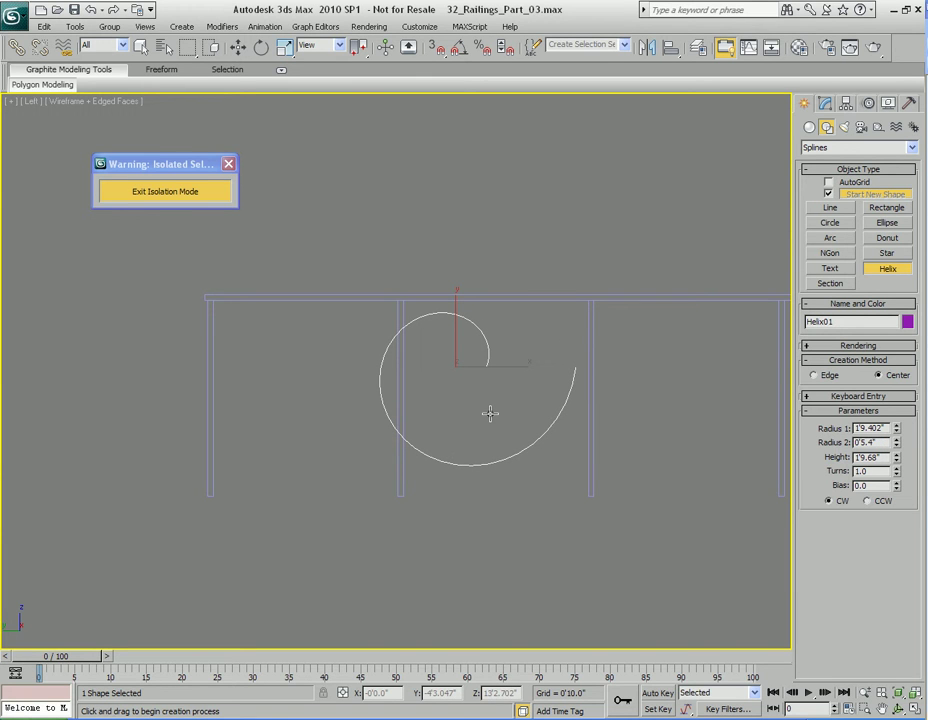
click(490, 417)
right_click(521, 376)
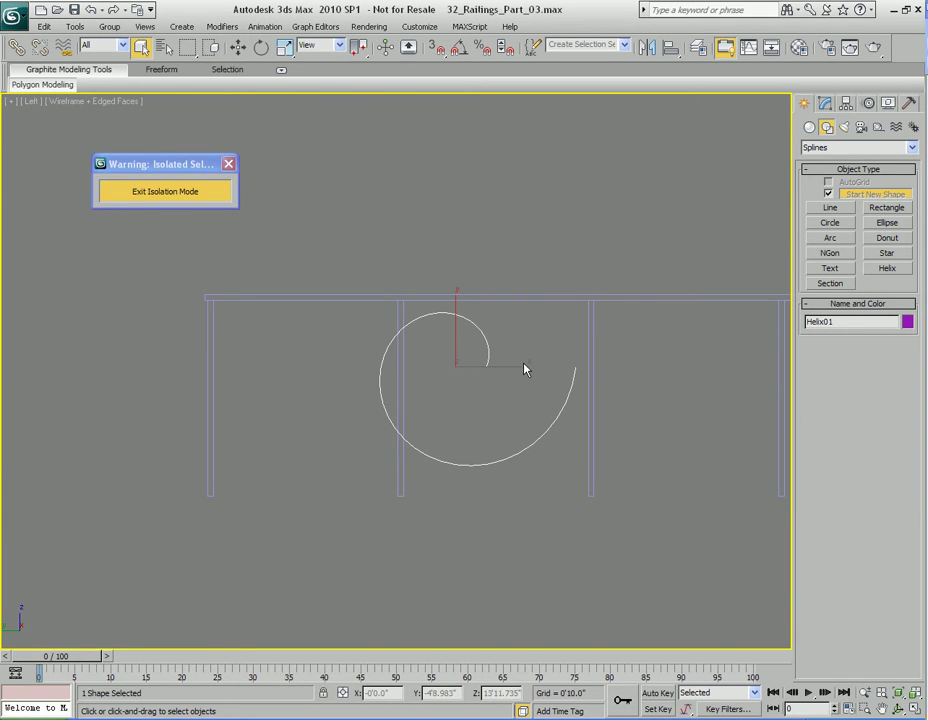
View the helix at an angle in Perspective and raise its height to about 2'7.7".
key(p)
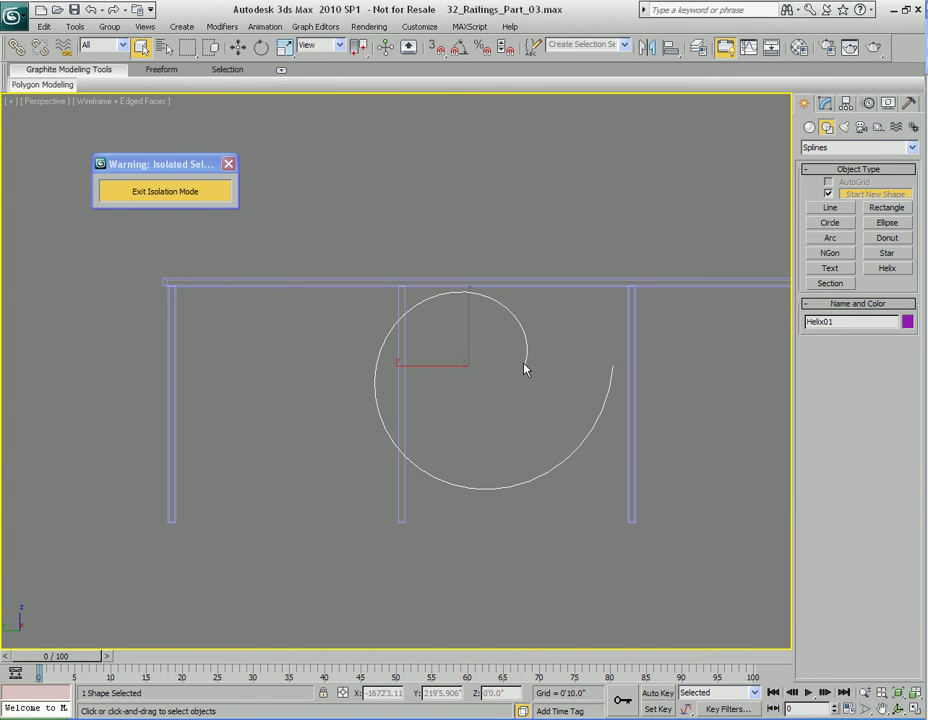
alt+middle_drag(615, 284, 483, 342)
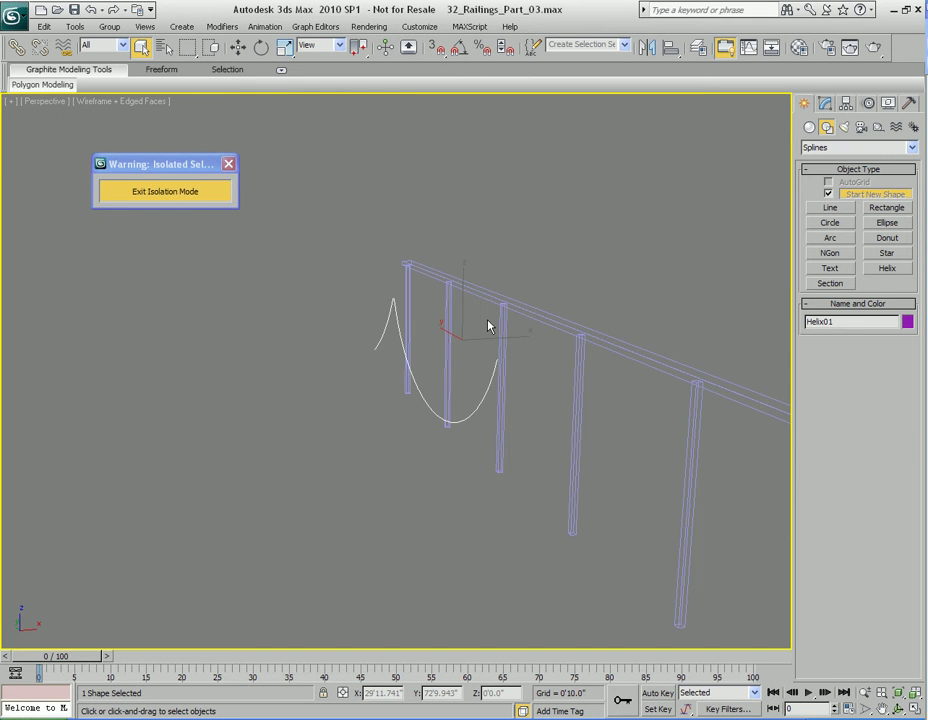
alt+middle_drag(466, 279, 480, 315)
key(1)
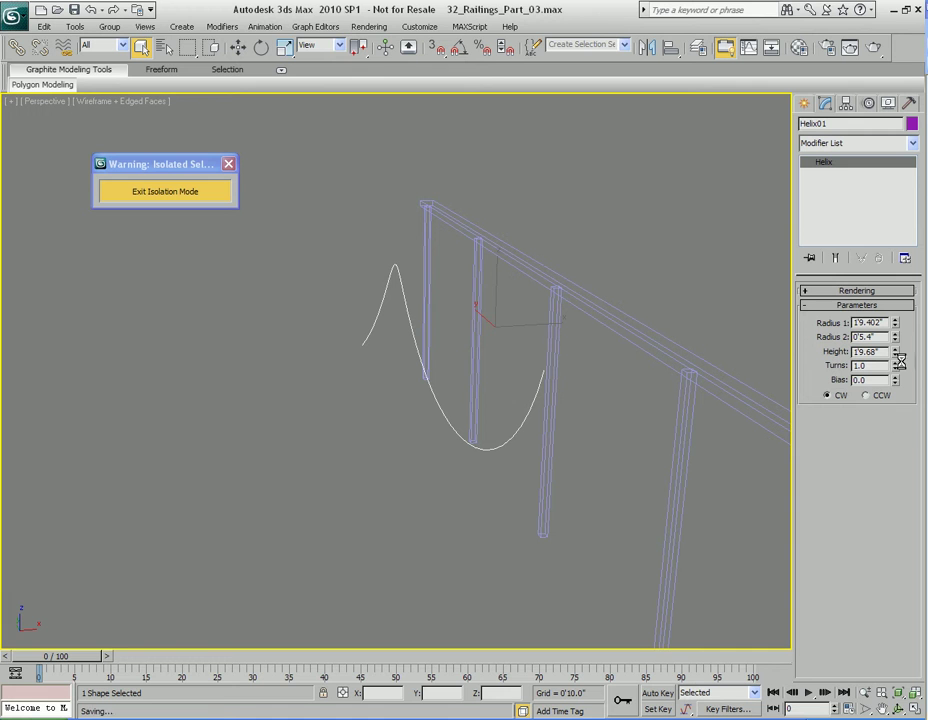
drag(895, 355, 846, 302)
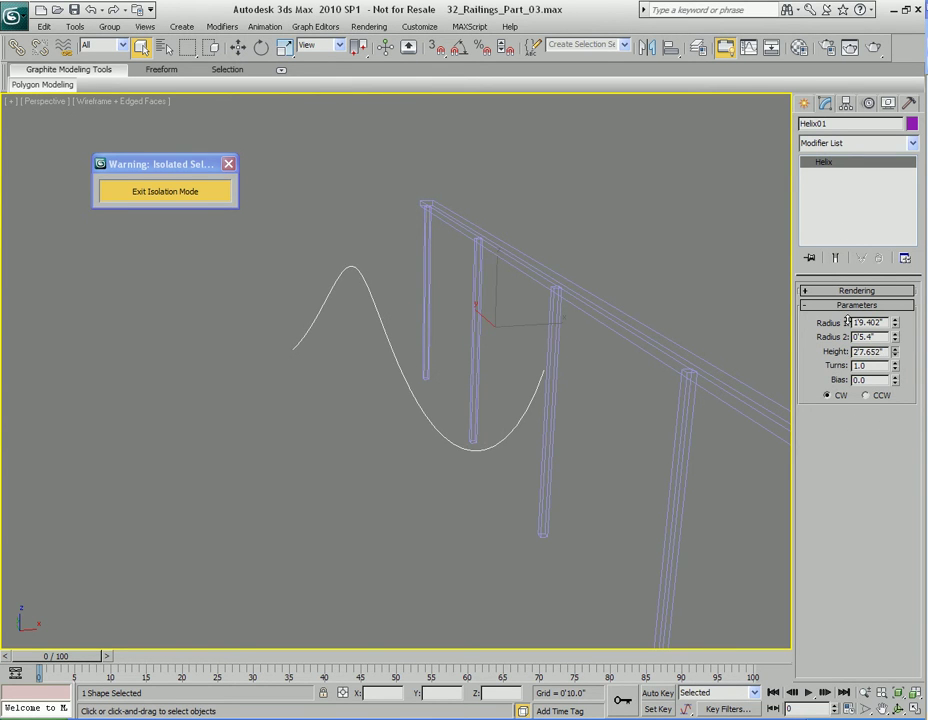
Flatten the helix into a spiral by setting its height to 0.
middle_drag(586, 393, 530, 393)
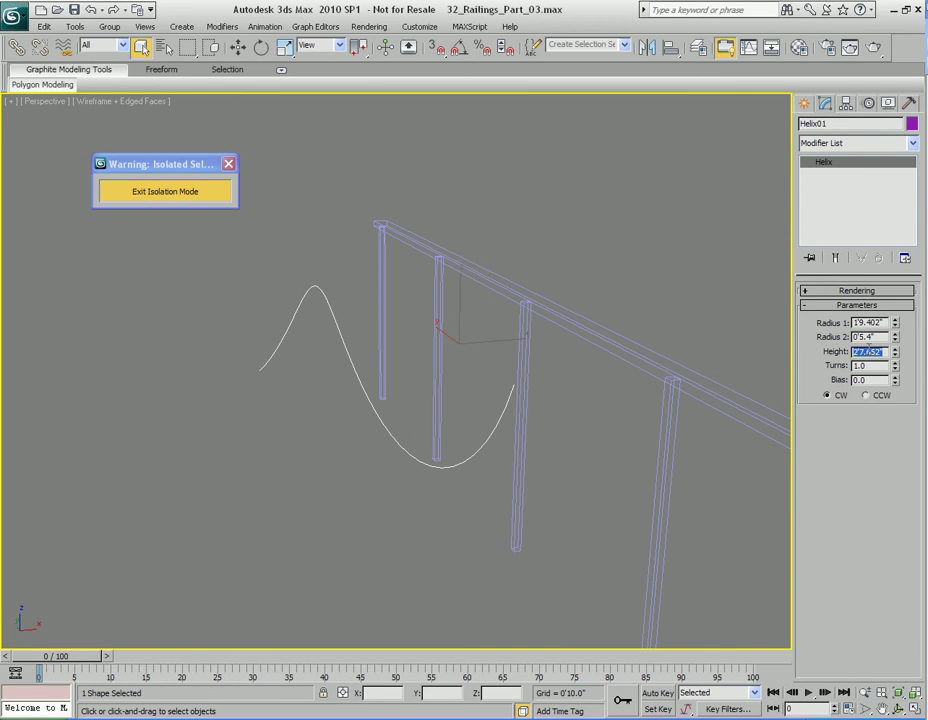
text(0)
key(Return)
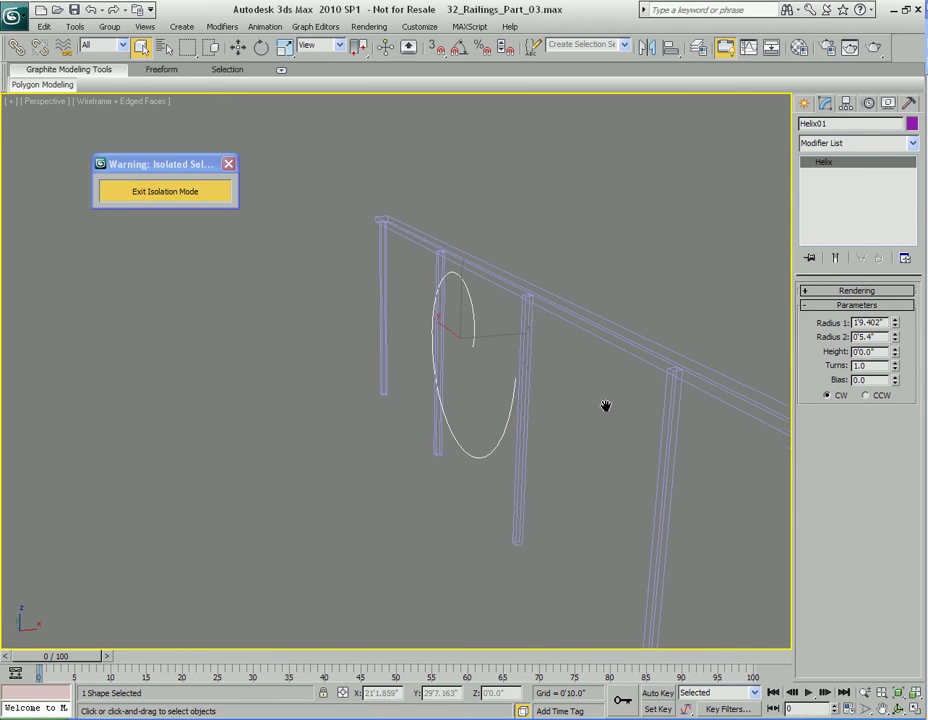
Return to the Left view and move the flat helix clear above the railing's top rail.
key(l)
key(z)
scroll(440, 422, down, 3)
middle_drag(488, 423, 555, 498)
key(w)
drag(463, 398, 517, 169)
middle_drag(621, 229, 581, 376)
scroll(565, 388, up, 2)
key(q)
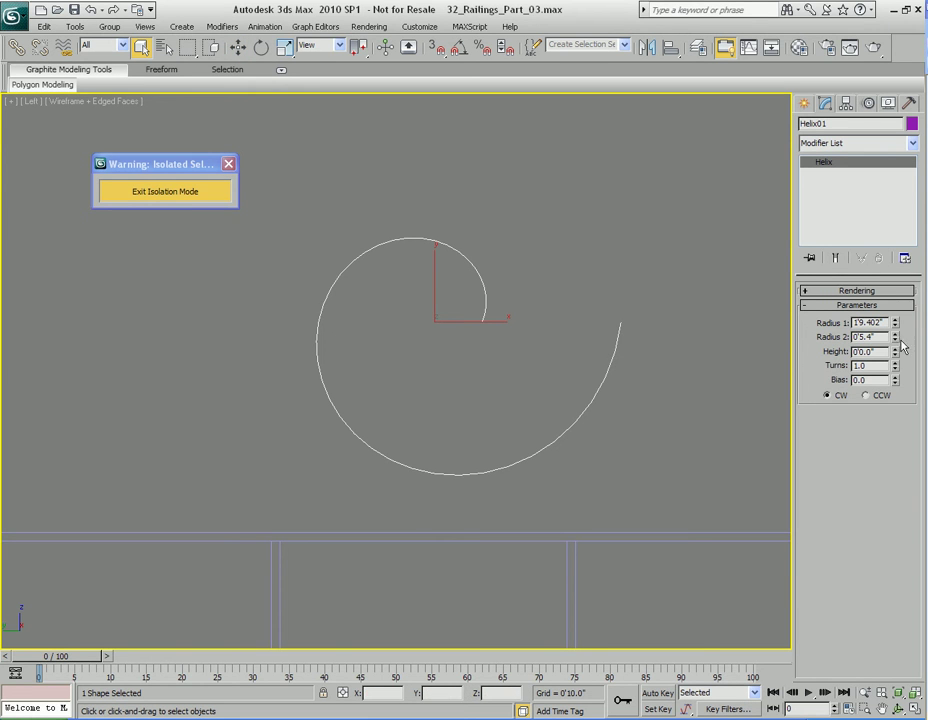
Set the helix's Radius 1 to about 1'11.5", Radius 2 to about 0'9.8" and its turns to about 2.18.
drag(897, 326, 874, 290)
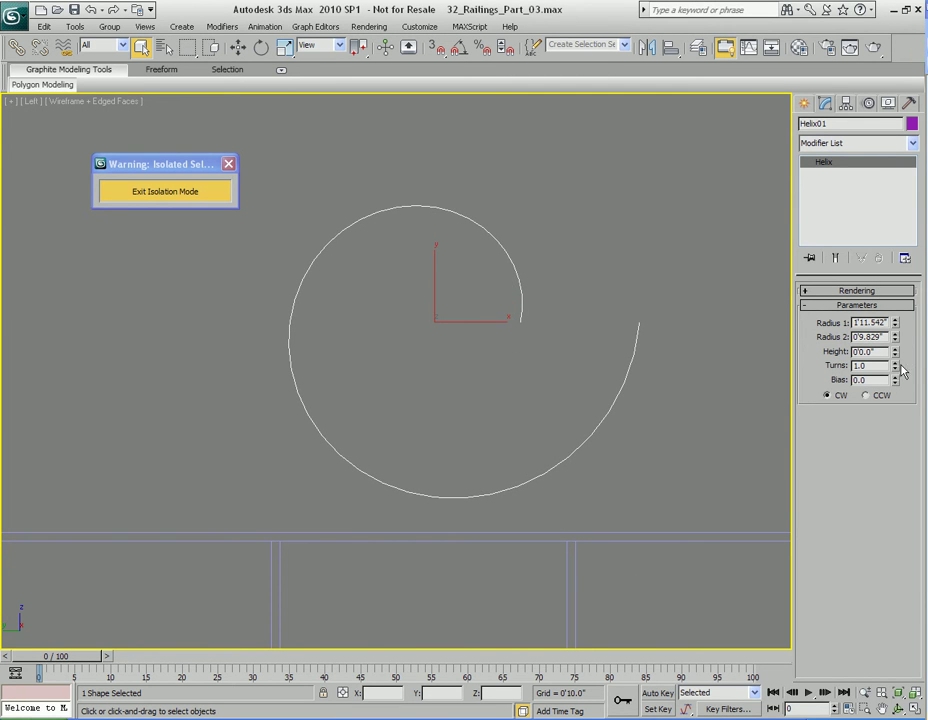
drag(897, 372, 821, 509)
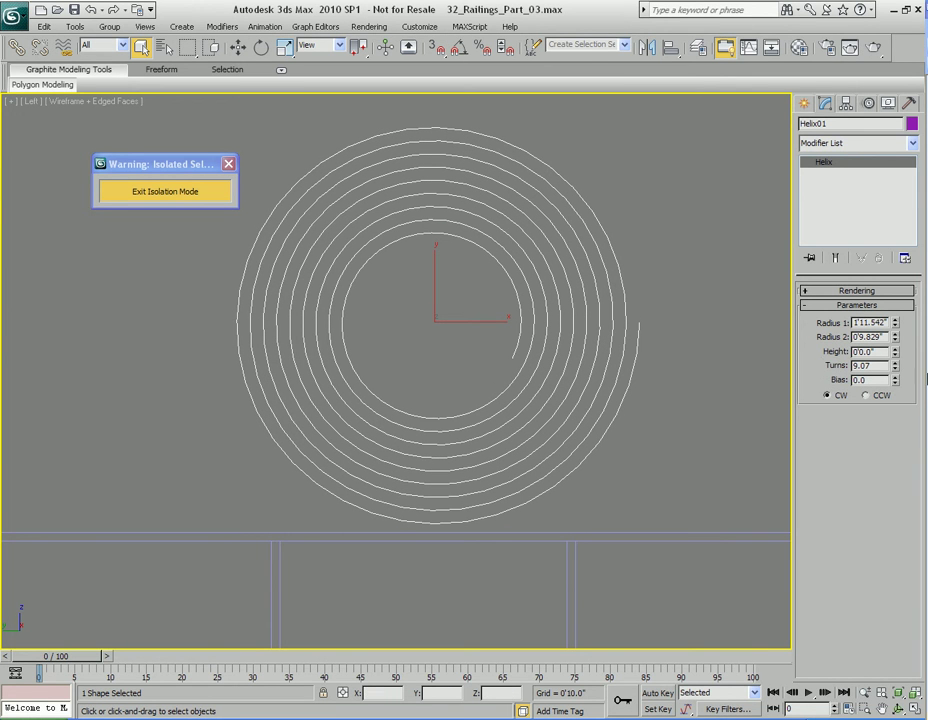
drag(896, 371, 879, 422)
middle_drag(473, 487, 524, 398)
scroll(524, 398, down, 2)
middle_drag(506, 472, 494, 426)
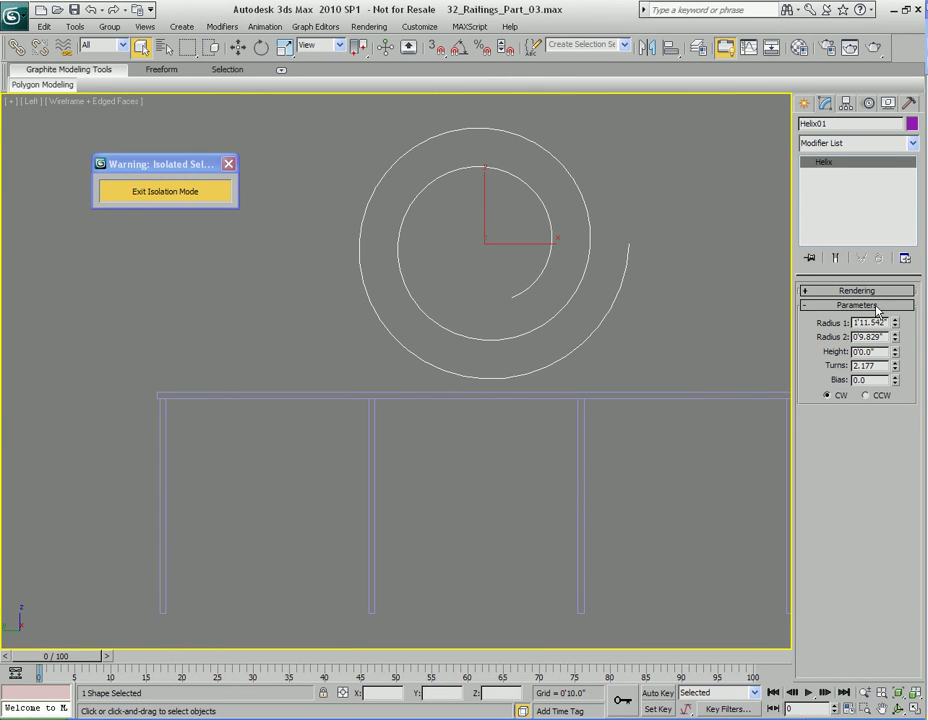
Compare the helix's two winding directions and set it to counterclockwise (CCW).
click(866, 396)
click(828, 396)
click(866, 396)
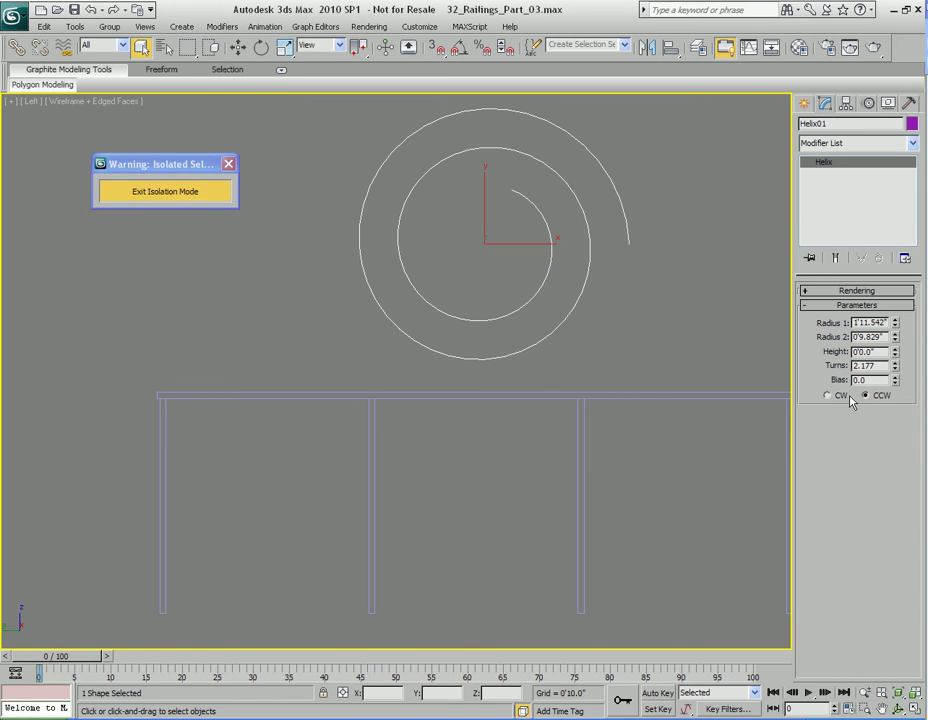
Move the helix down over the railing, centred close to the second post.
middle_drag(642, 310, 669, 304)
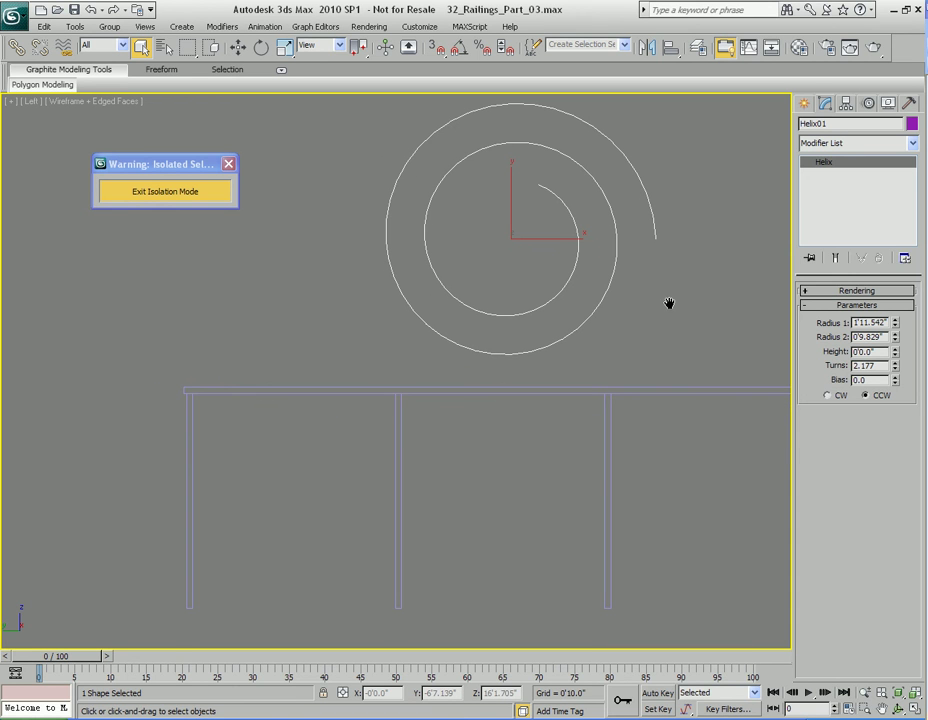
middle_drag(602, 312, 621, 312)
key(w)
drag(529, 235, 426, 475)
middle_drag(428, 478, 511, 352)
drag(512, 350, 477, 382)
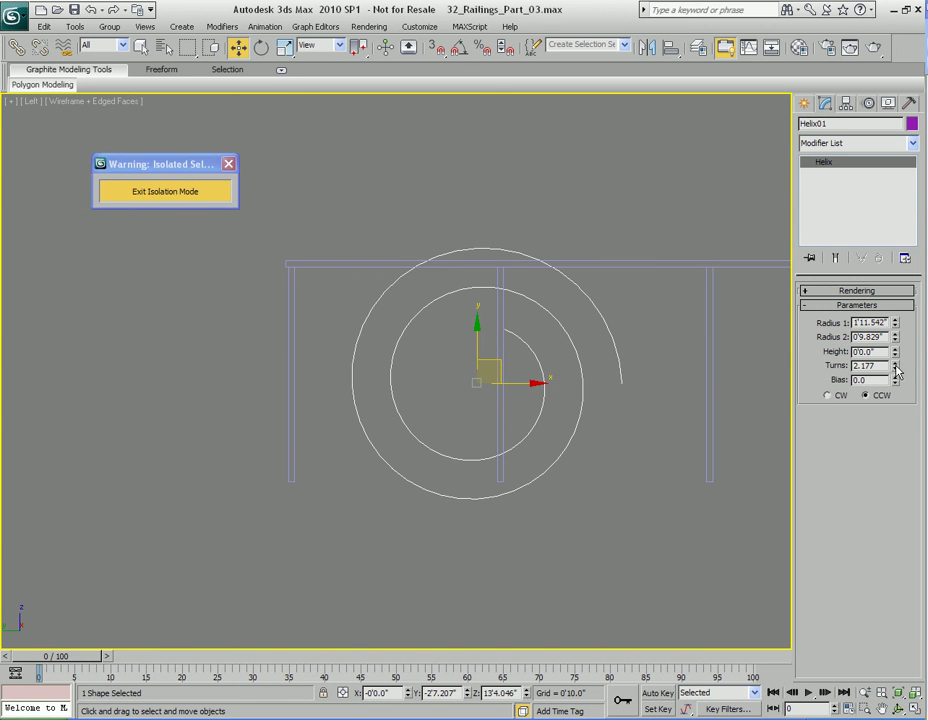
Reduce the helix to about 1.07 turns with radii about 1'0.7" and 0'6.5", and fit it beneath the top rail between the first two posts.
drag(896, 370, 890, 399)
mouse_move(897, 344)
mouse_down()
mouse_move(895, 369)
mouse_move(894, 355)
mouse_up()
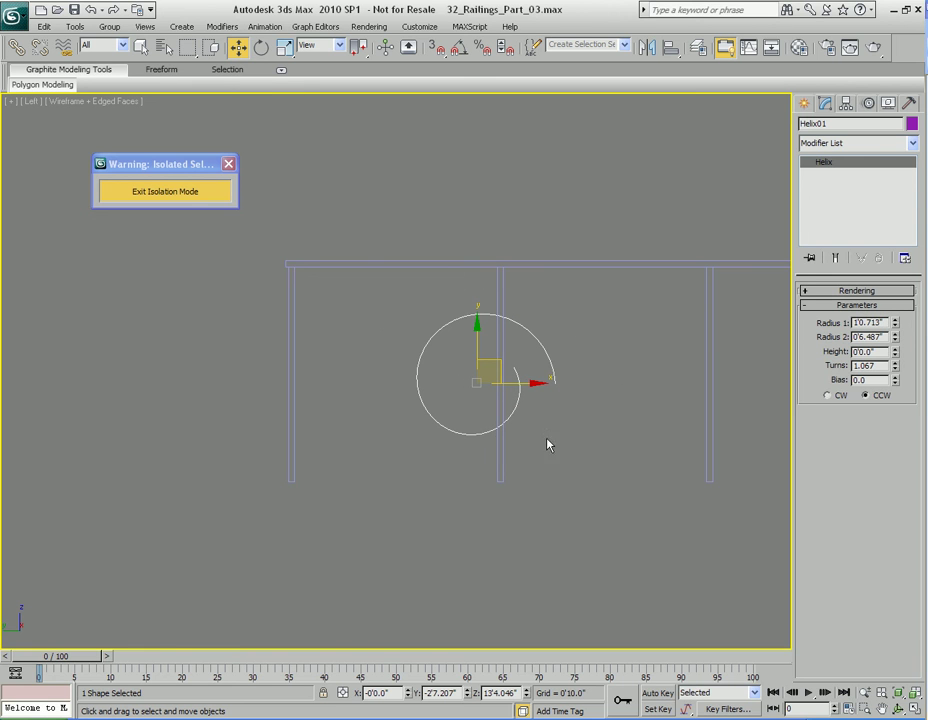
drag(482, 381, 425, 341)
mouse_move(593, 412)
middle_down()
mouse_move(586, 441)
mouse_move(588, 425)
middle_up()
key(q)
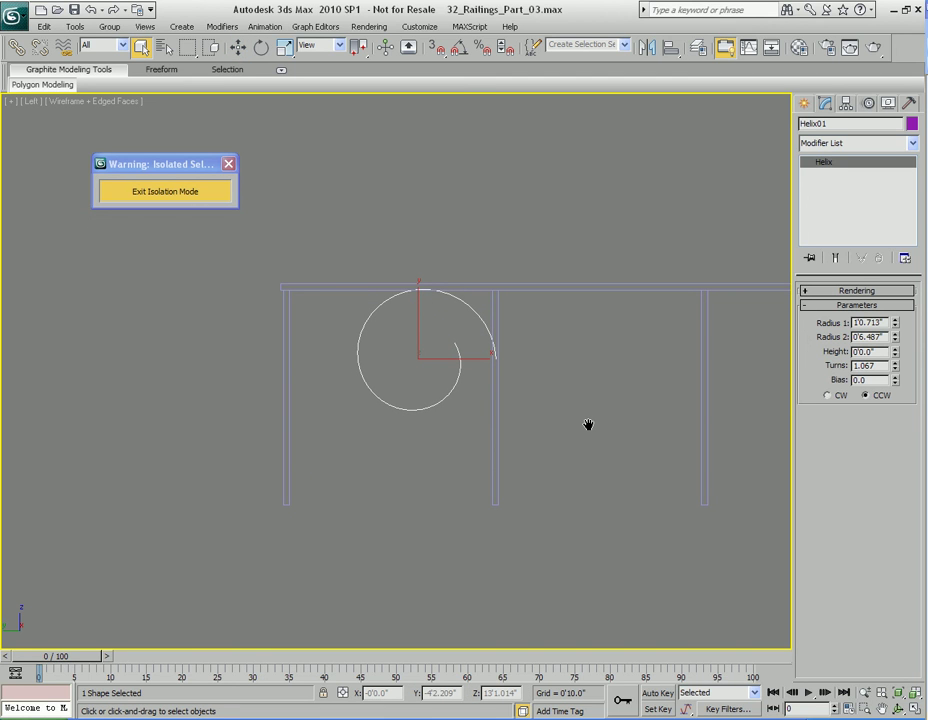